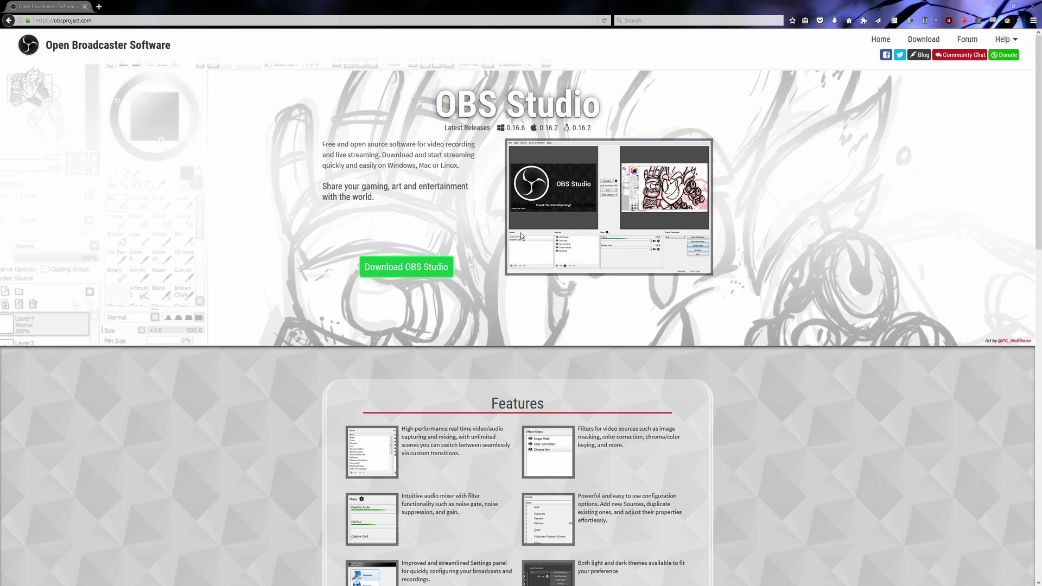
Step: Switch from the browser to OBS and add a new scene named Photoshop
left_click(998, 8)
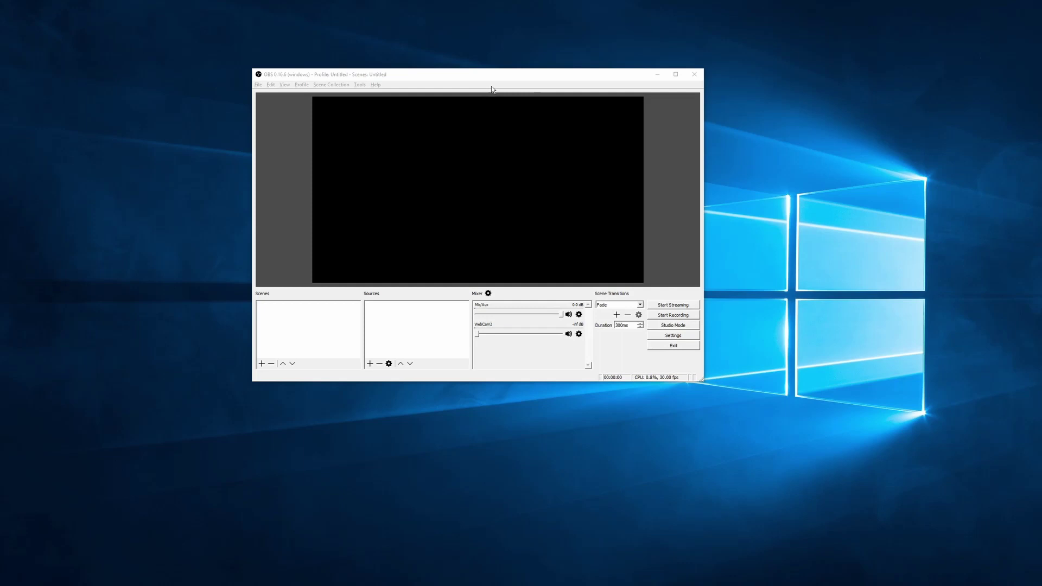
left_click_drag(513, 74, 503, 66)
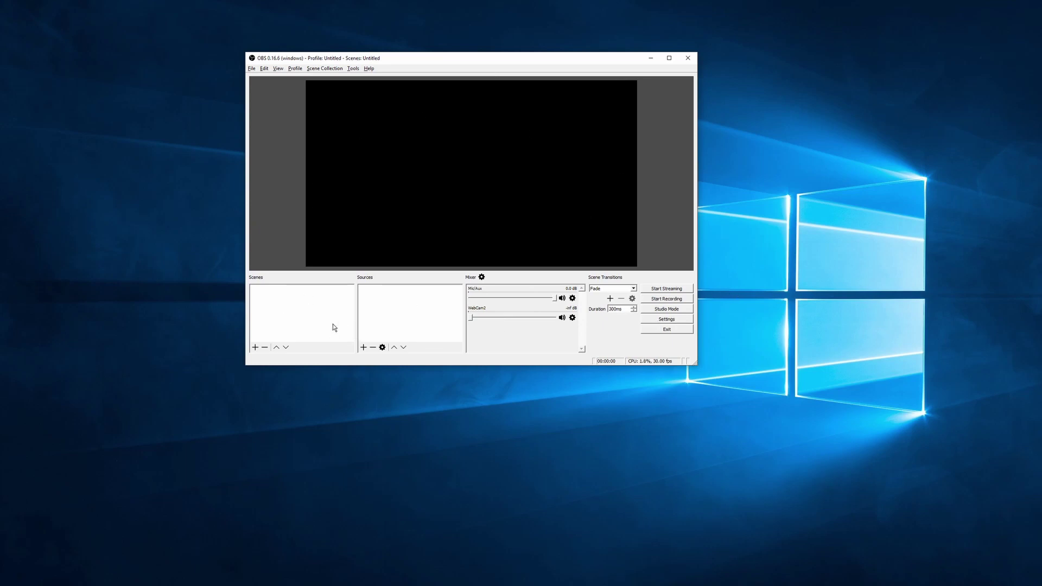
left_click(255, 348)
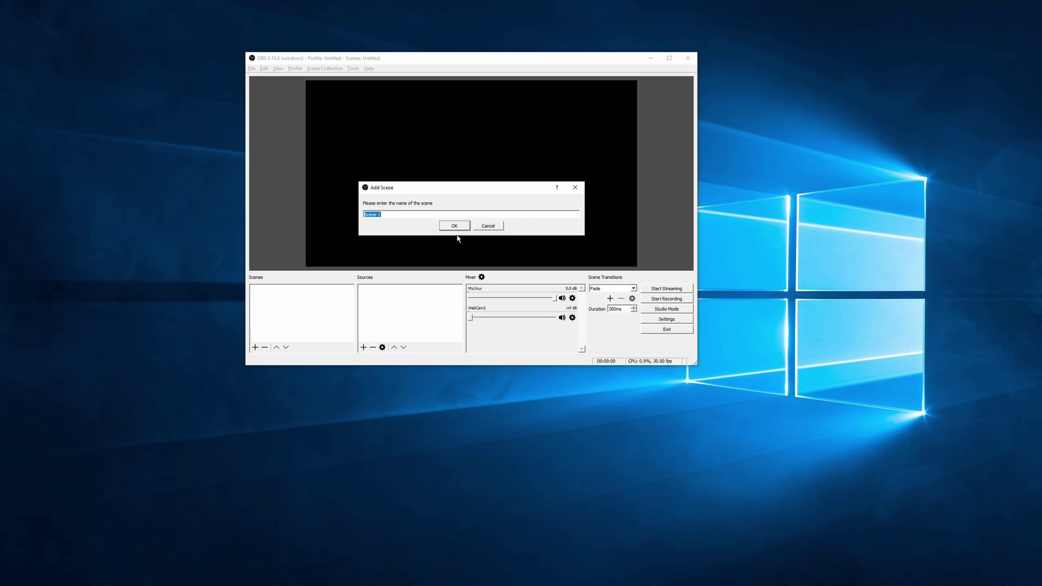
type("Photoshop")
key("Return")
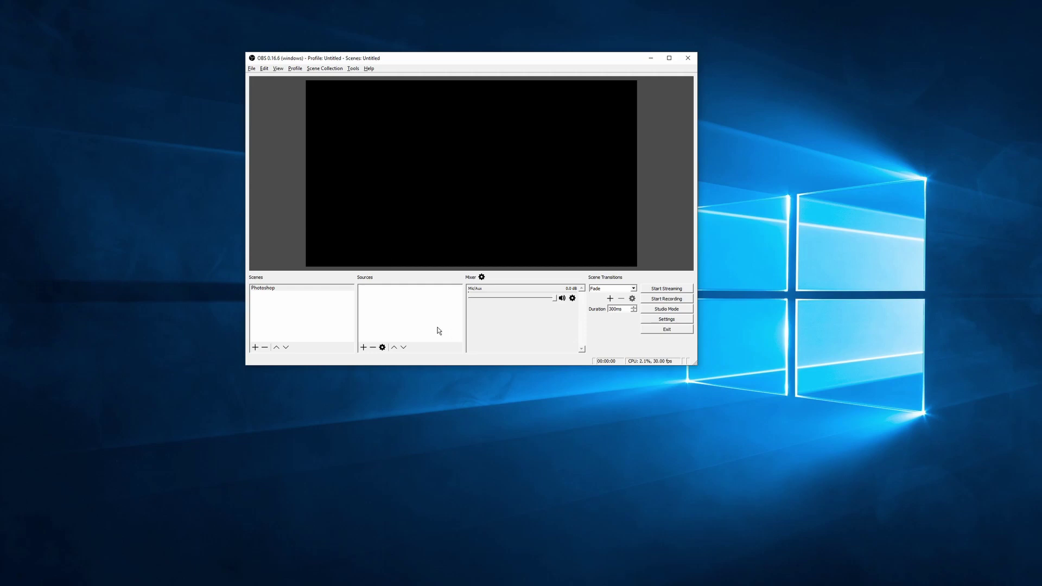
Step: Add a Display Capture source named Cintiq to the scene, capturing Display 0 at 2560x1440
left_click(364, 348)
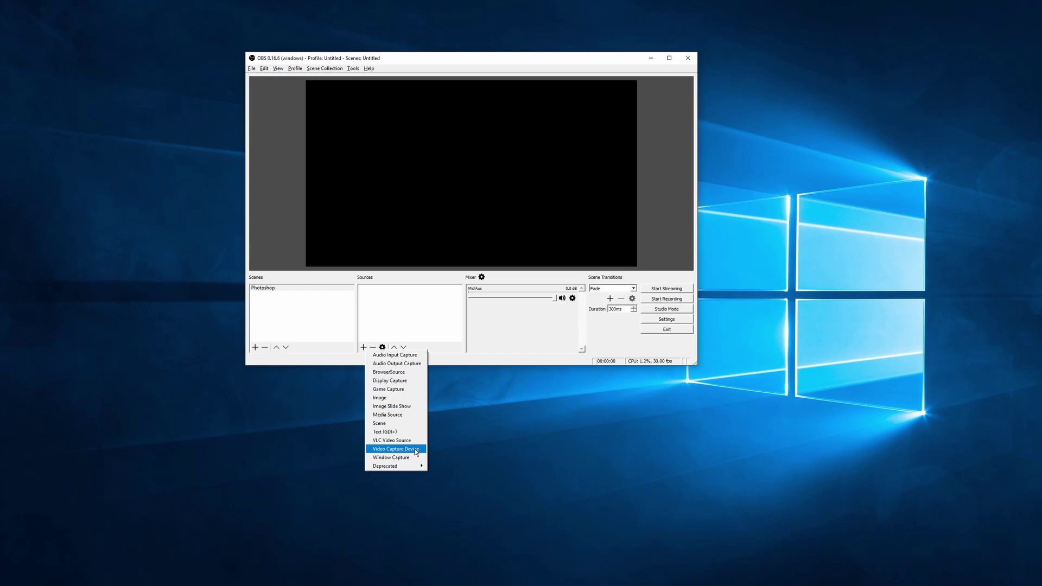
left_click(407, 376)
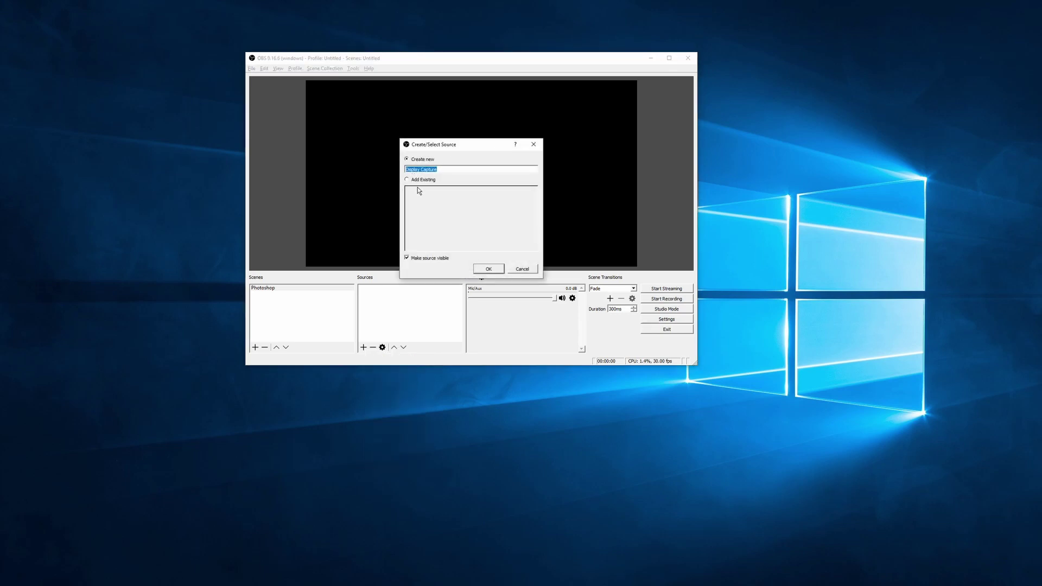
type("Cintiq")
key("Return")
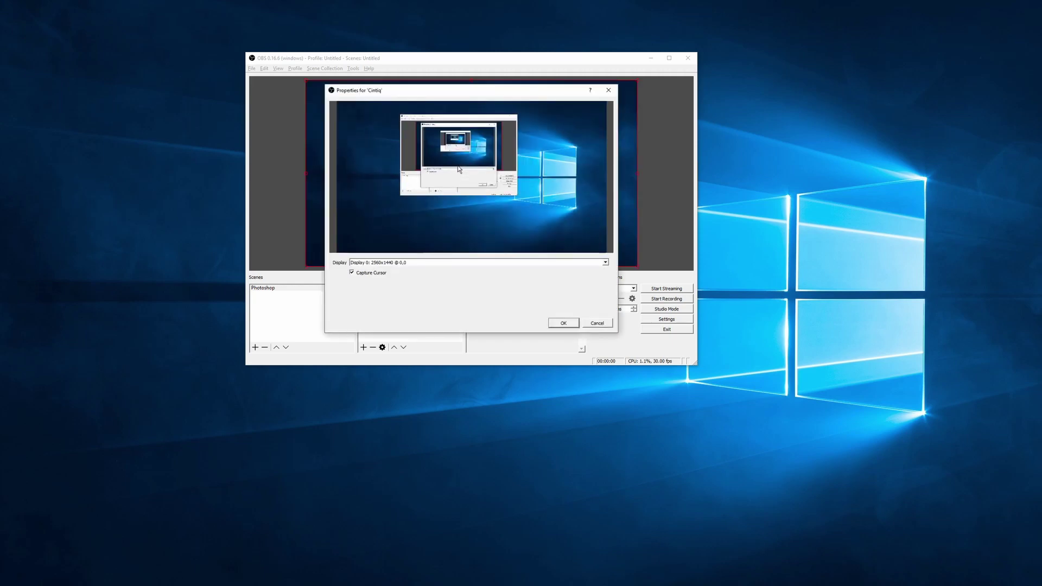
left_click(606, 263)
left_click(606, 263)
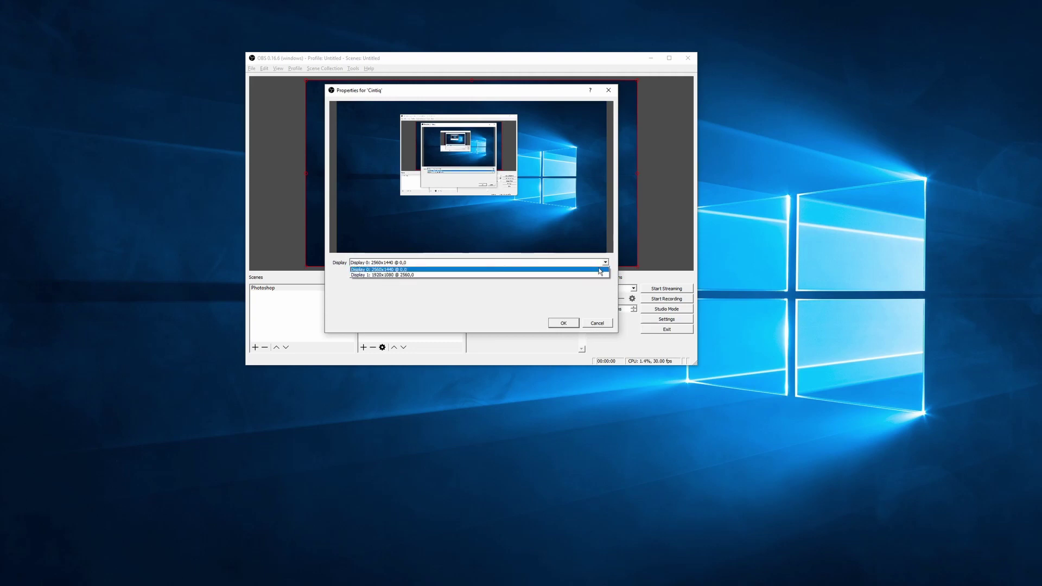
left_click(407, 270)
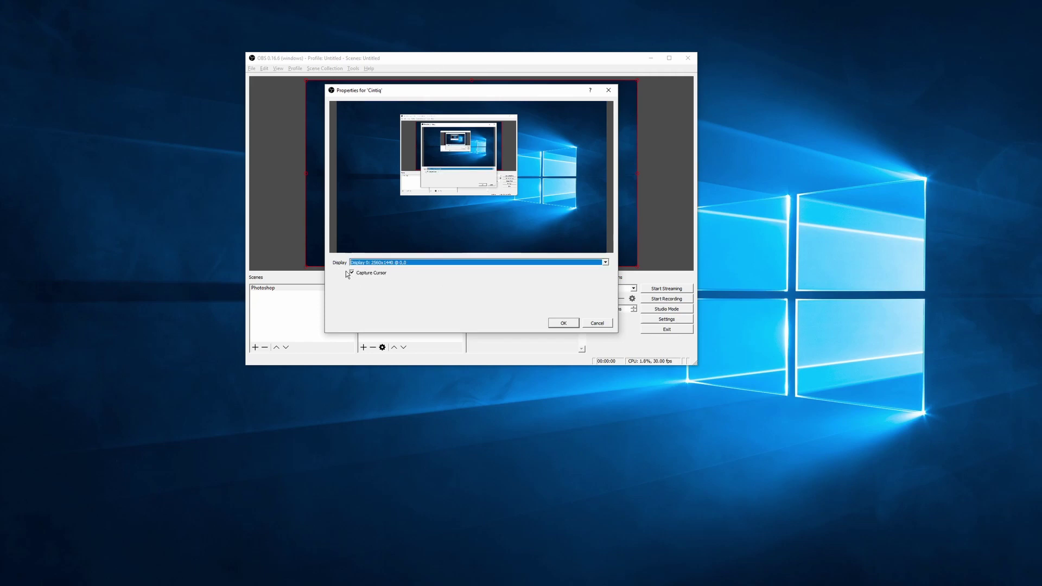
left_click(564, 323)
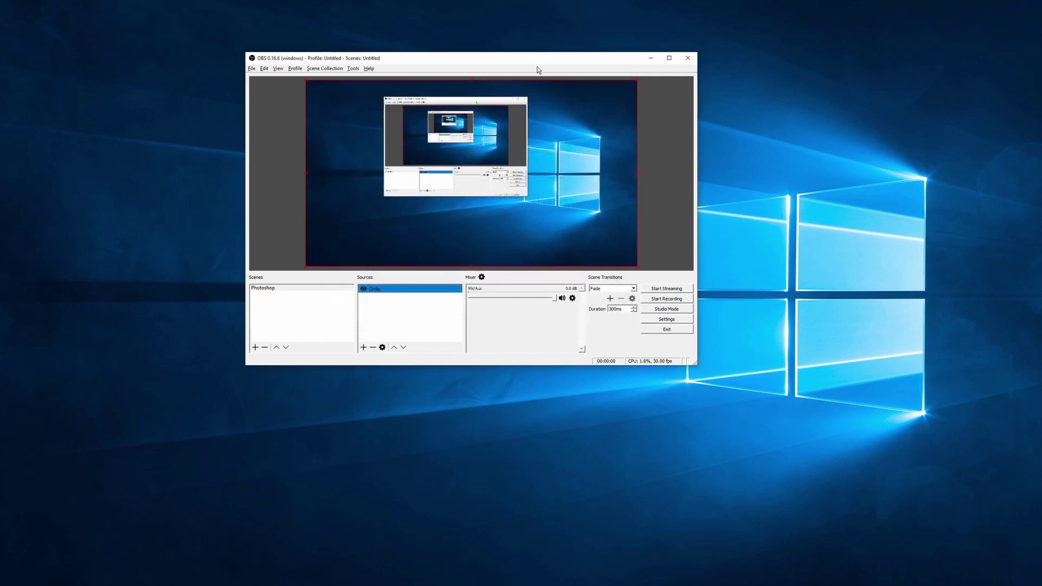
Step: Open the program settings and place the dialog over the main window
left_click_drag(534, 61, 530, 65)
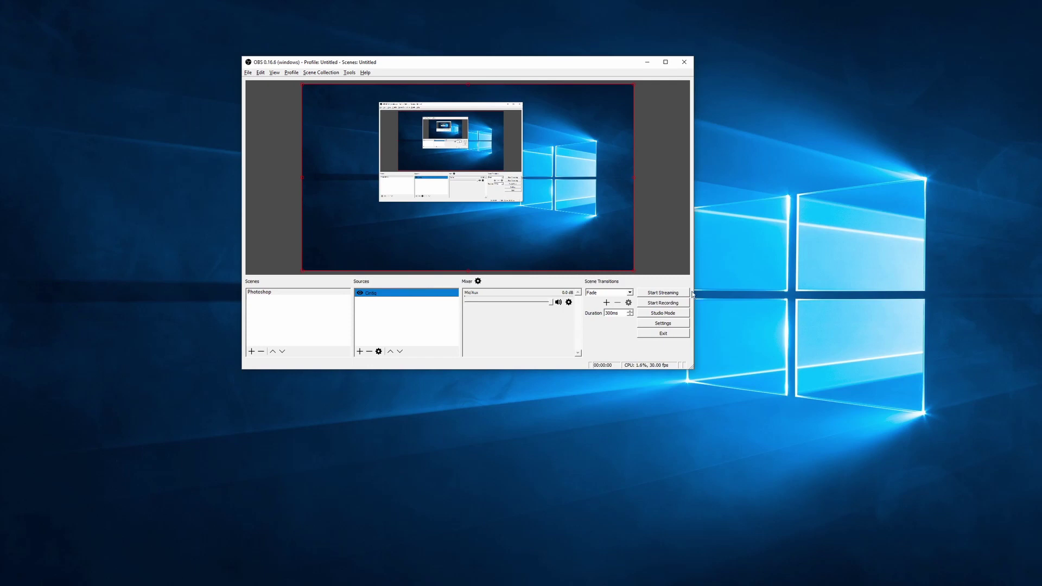
left_click(679, 326)
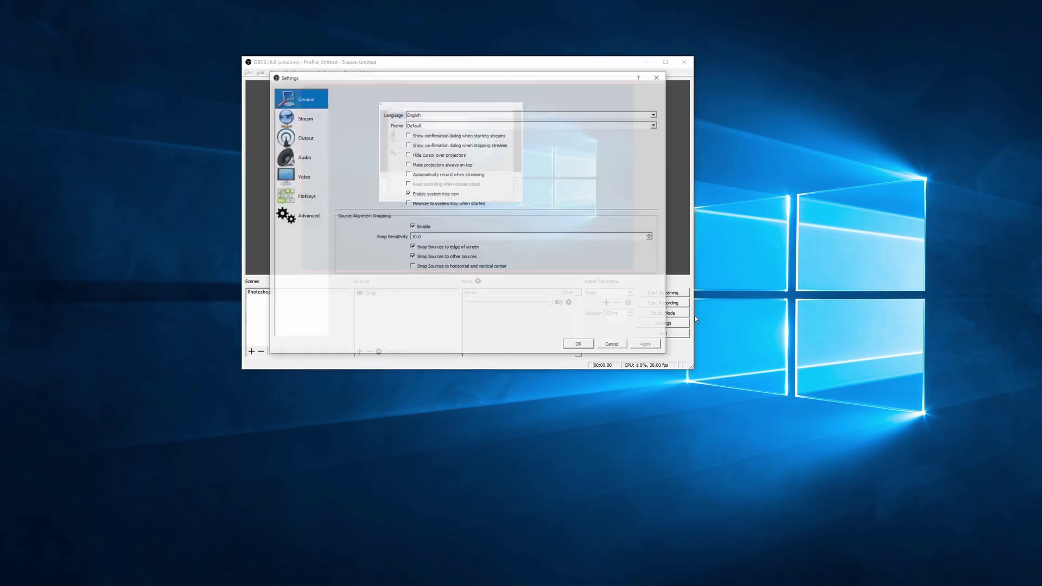
left_click_drag(494, 81, 526, 110)
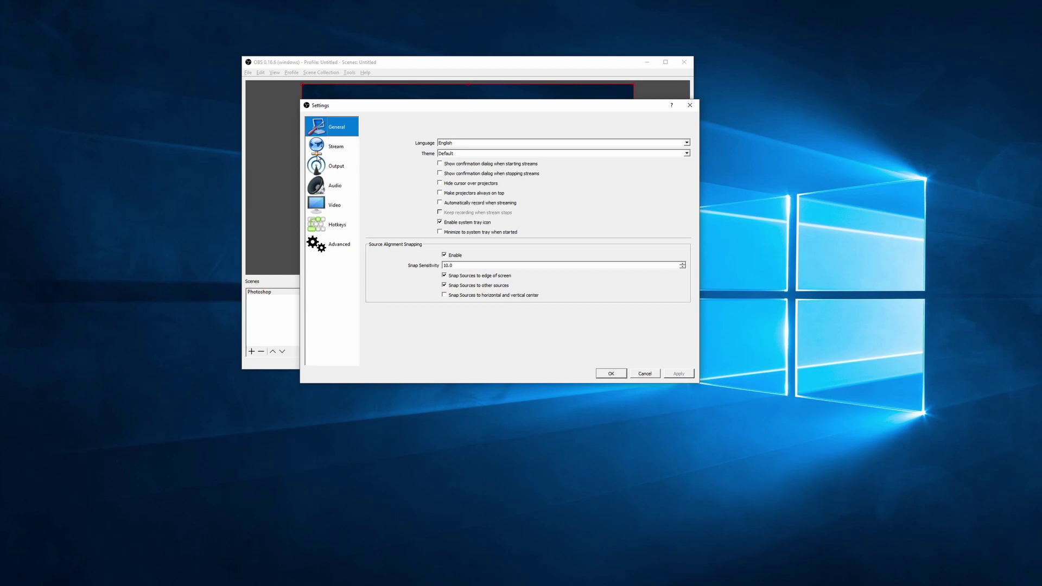
left_click_drag(391, 105, 386, 88)
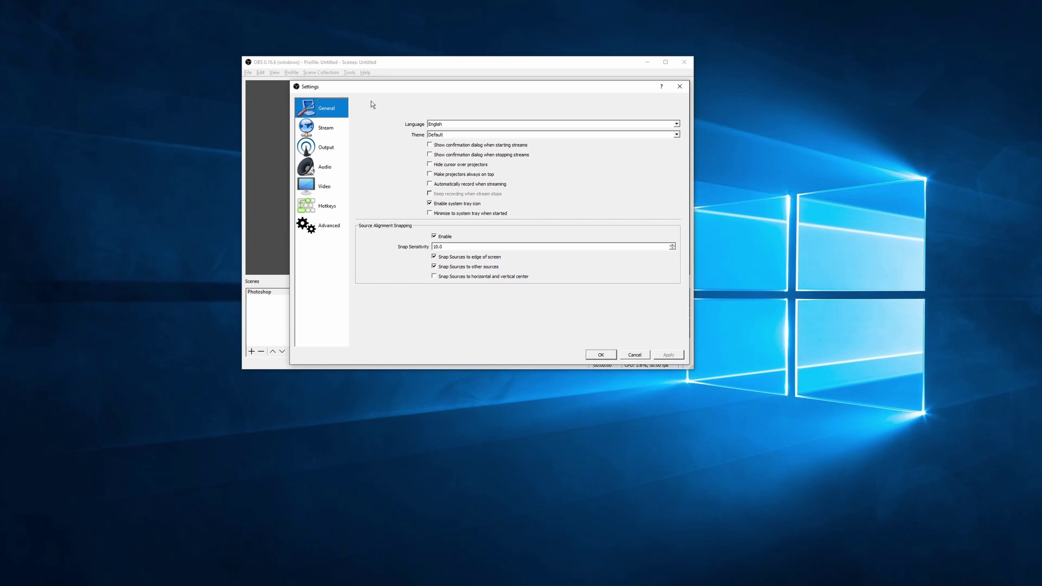
Step: Try the Dark interface theme and switch back to Default
left_click(503, 134)
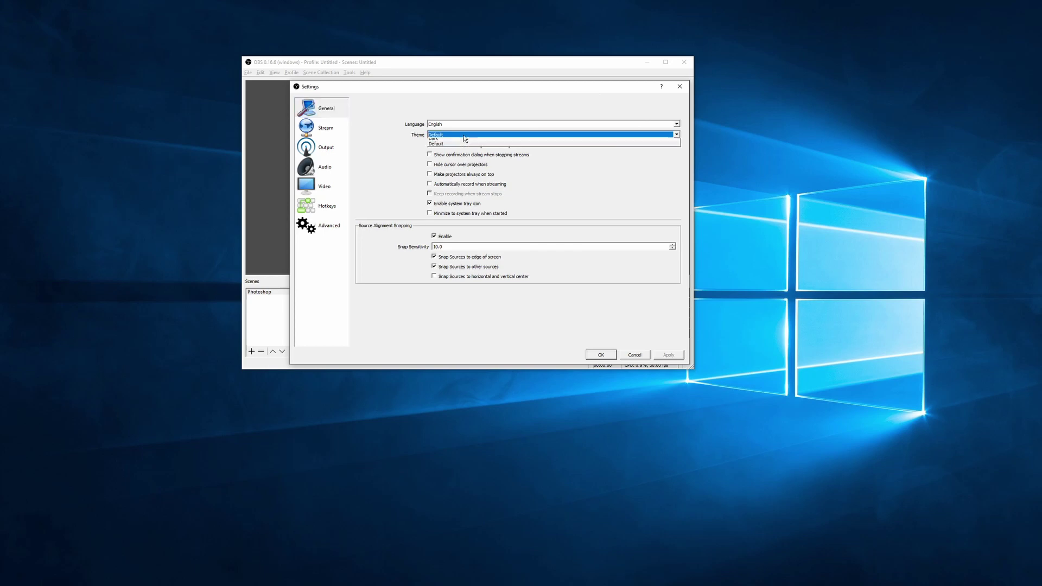
left_click(431, 142)
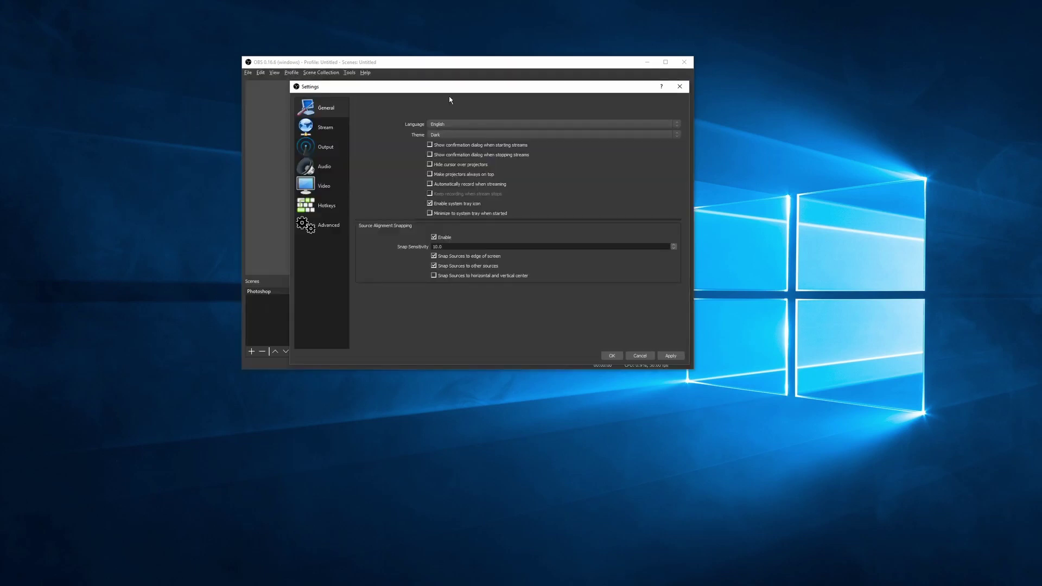
left_click(441, 135)
left_click(438, 142)
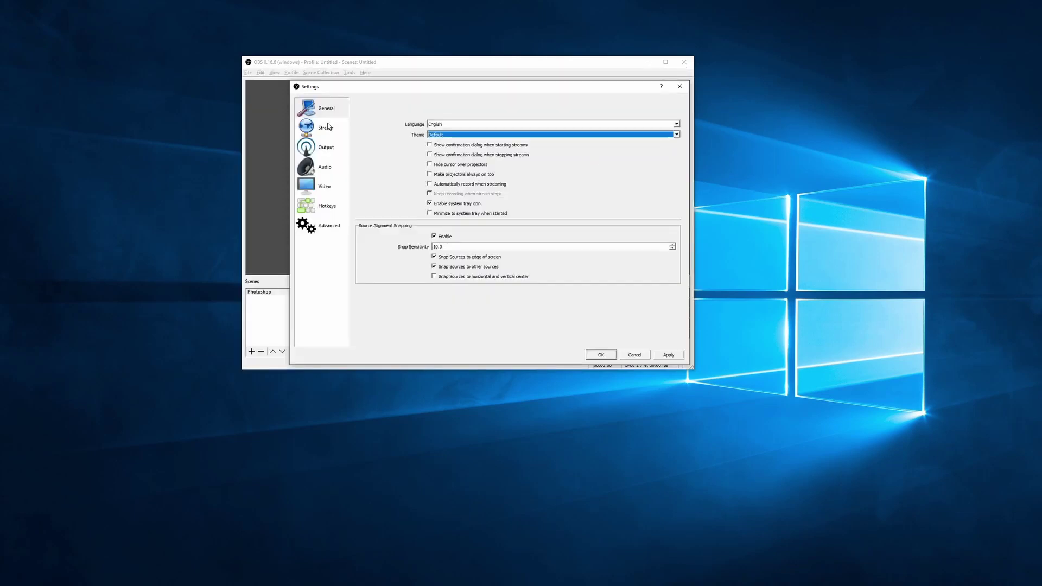
Step: Examine the available output resolutions and common frame rates in the video settings
left_click(325, 188)
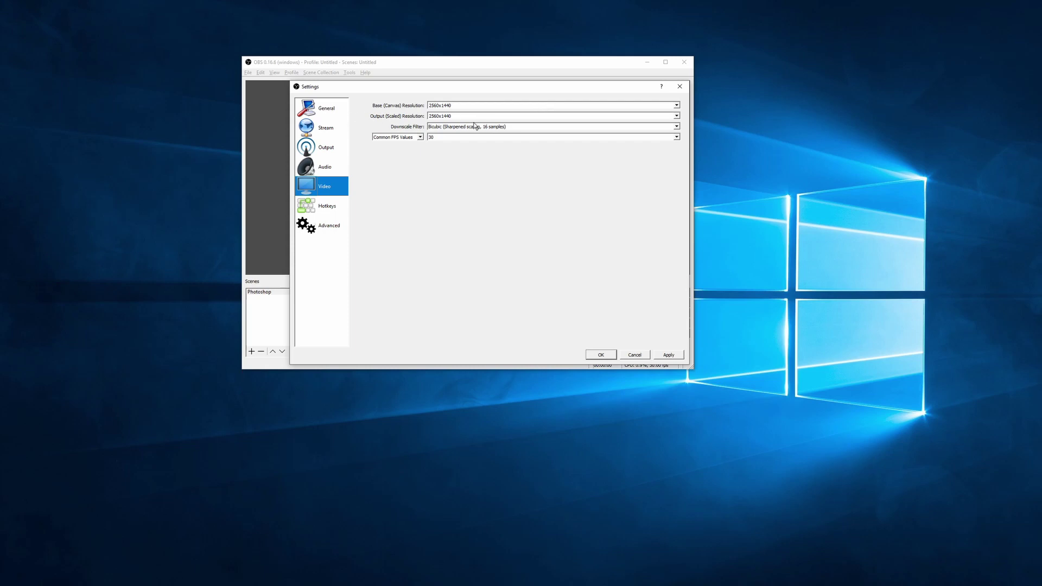
left_click(677, 116)
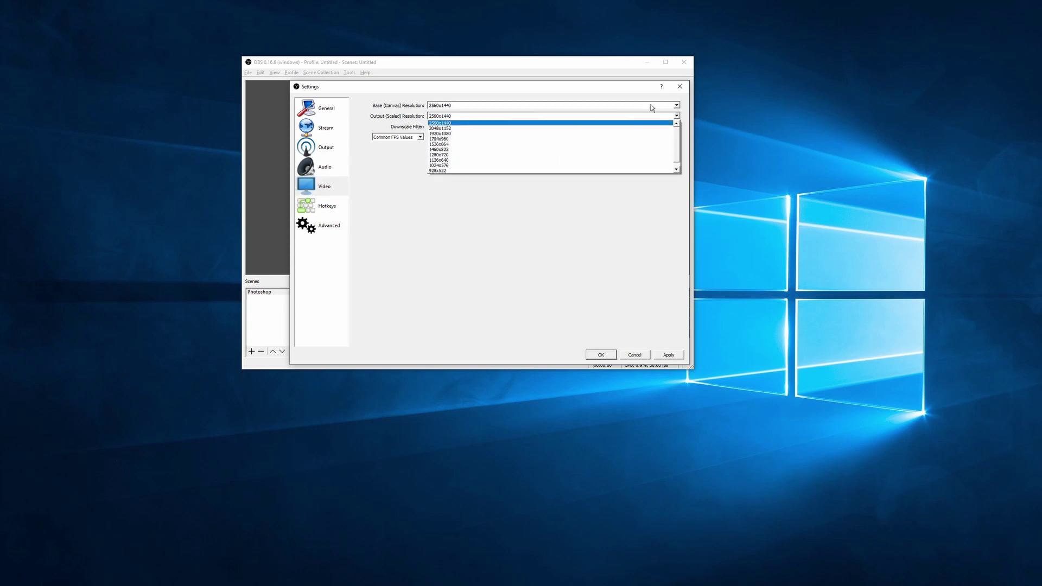
left_click(677, 115)
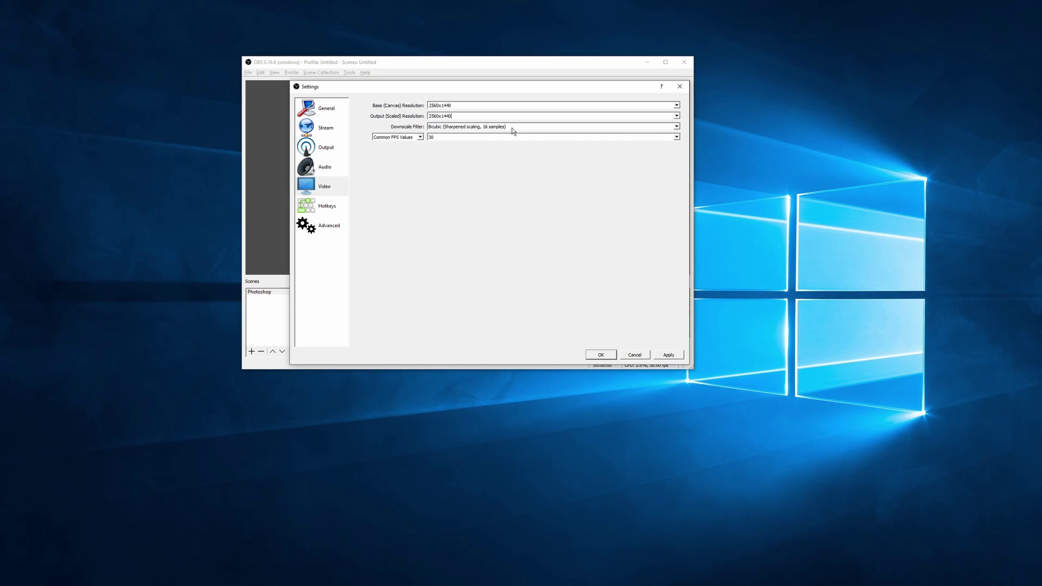
left_click(525, 140)
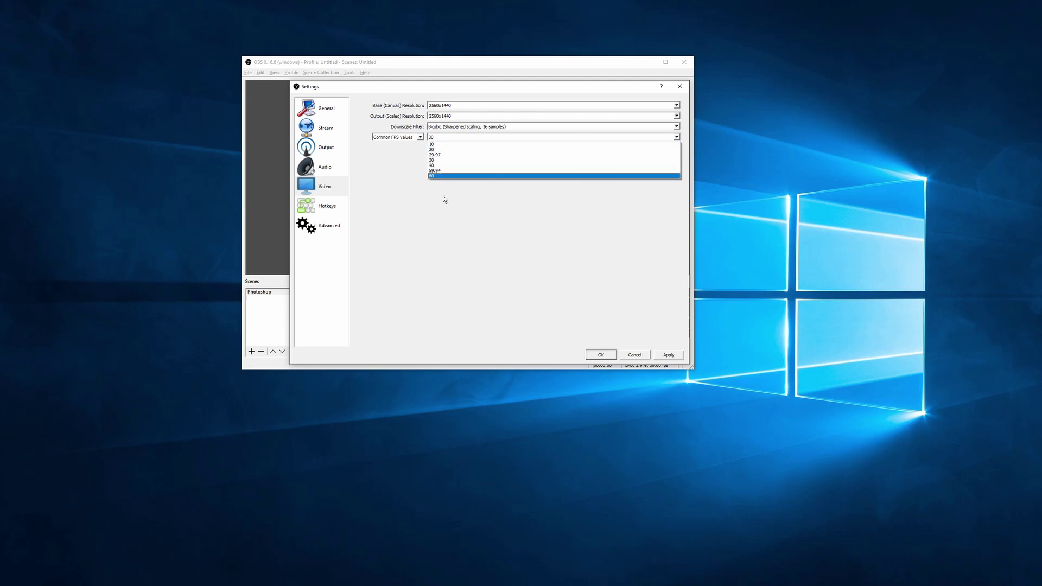
left_click(409, 186)
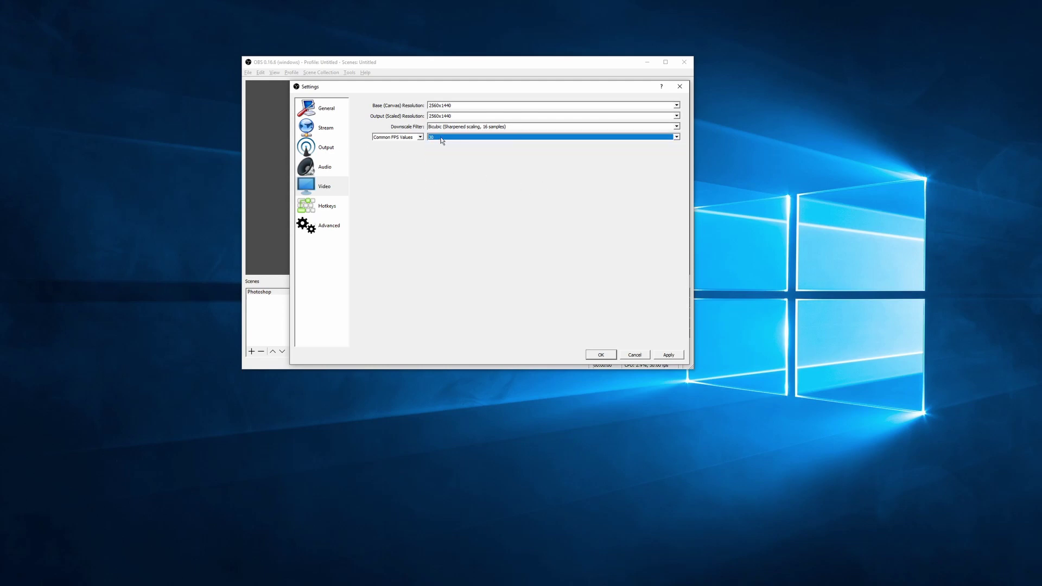
Step: Change the frame rate type in the video settings to Integer FPS Value
left_click(420, 136)
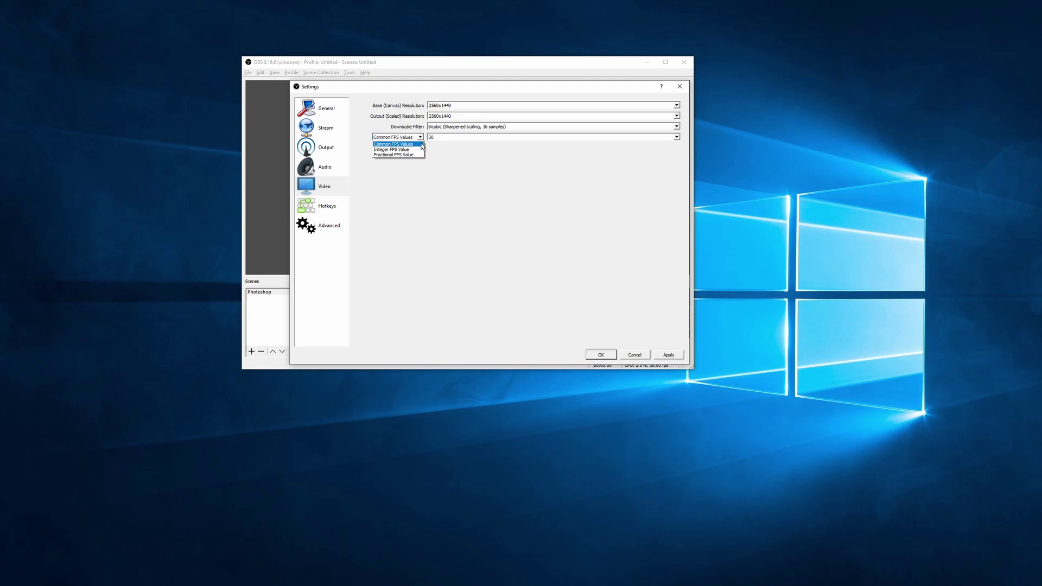
left_click(412, 149)
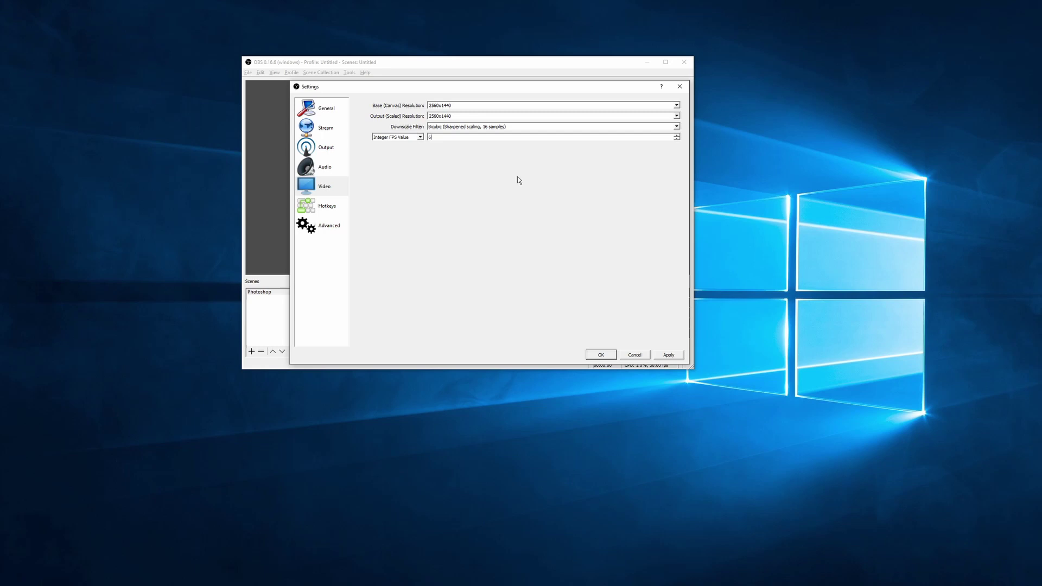
left_click(485, 138)
Step: Set the output mode to Advanced in the output settings
left_click(323, 148)
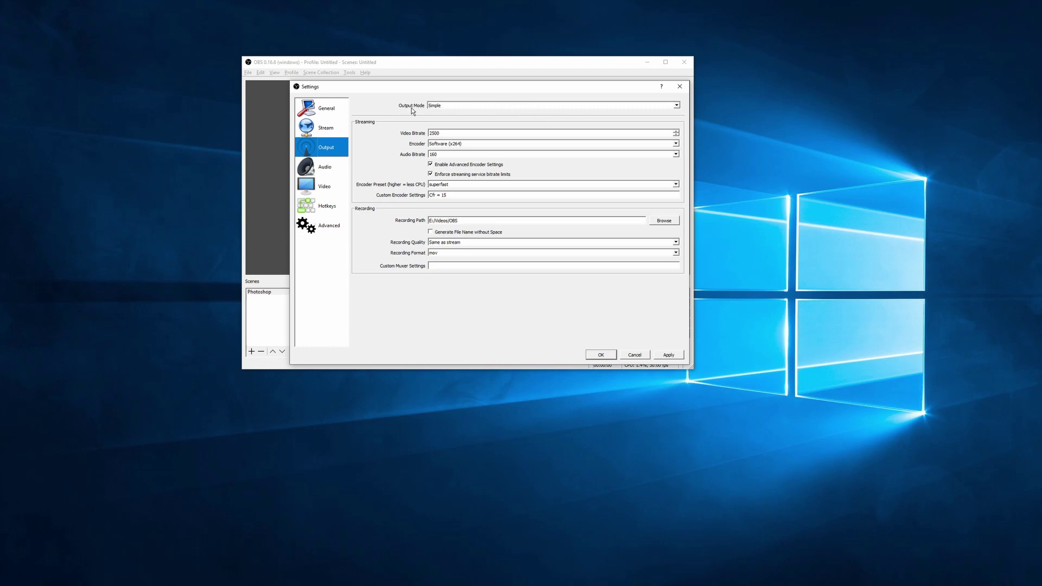
left_click(437, 106)
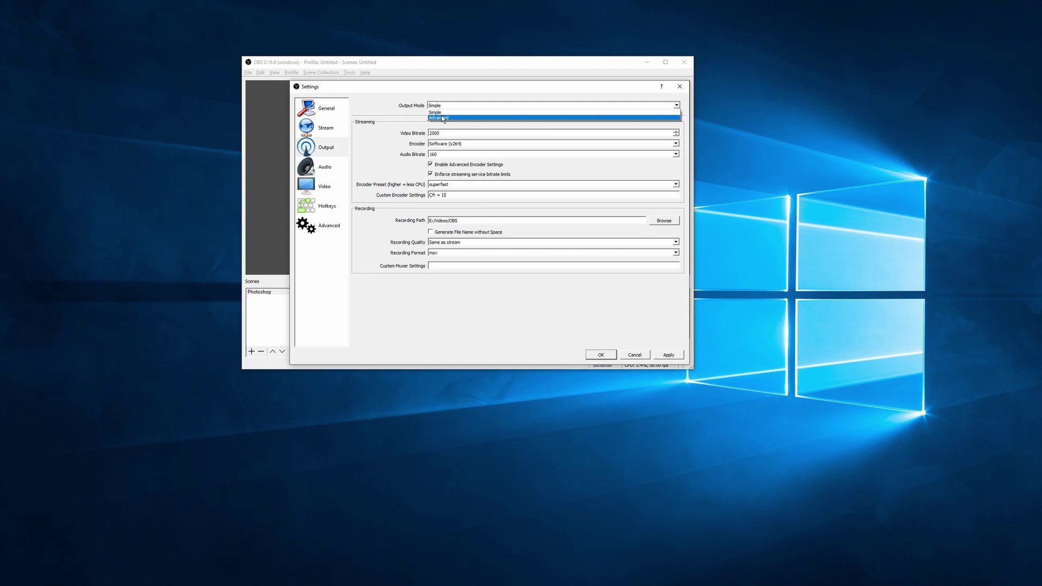
left_click(441, 117)
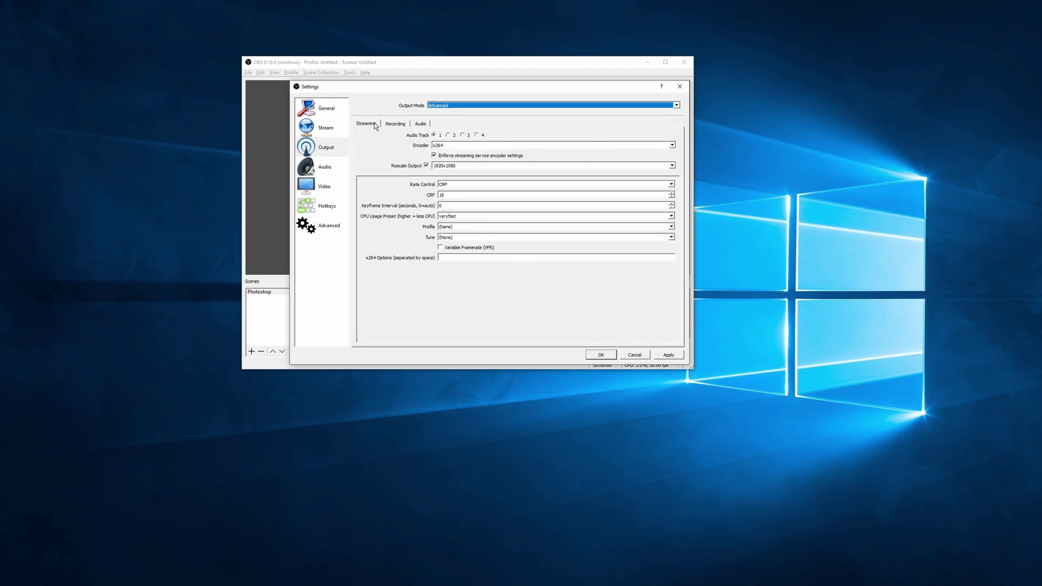
Step: Look through the advanced recording, audio and streaming output options, ending on the recording ones
left_click(395, 124)
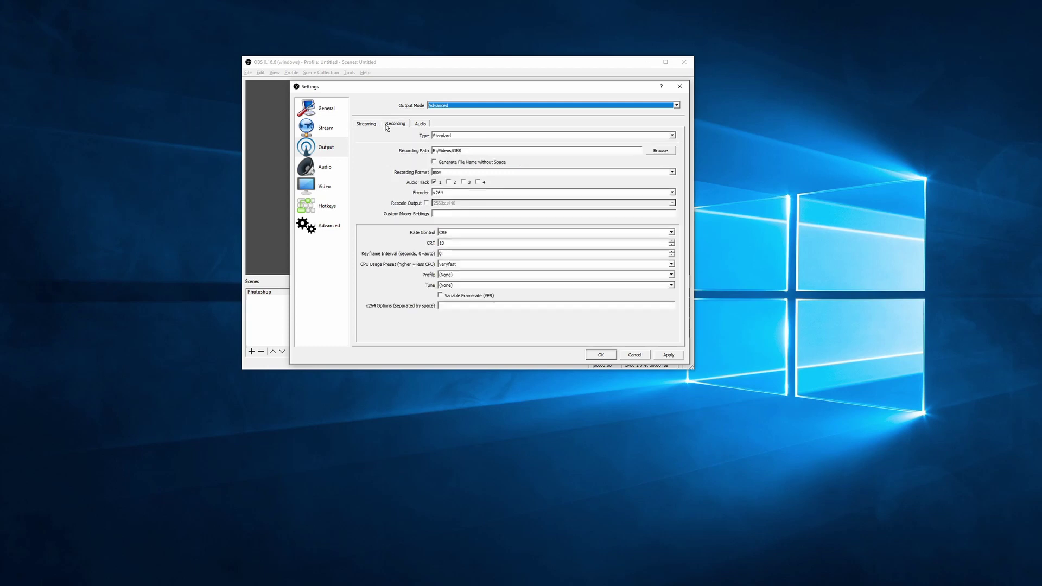
left_click(426, 126)
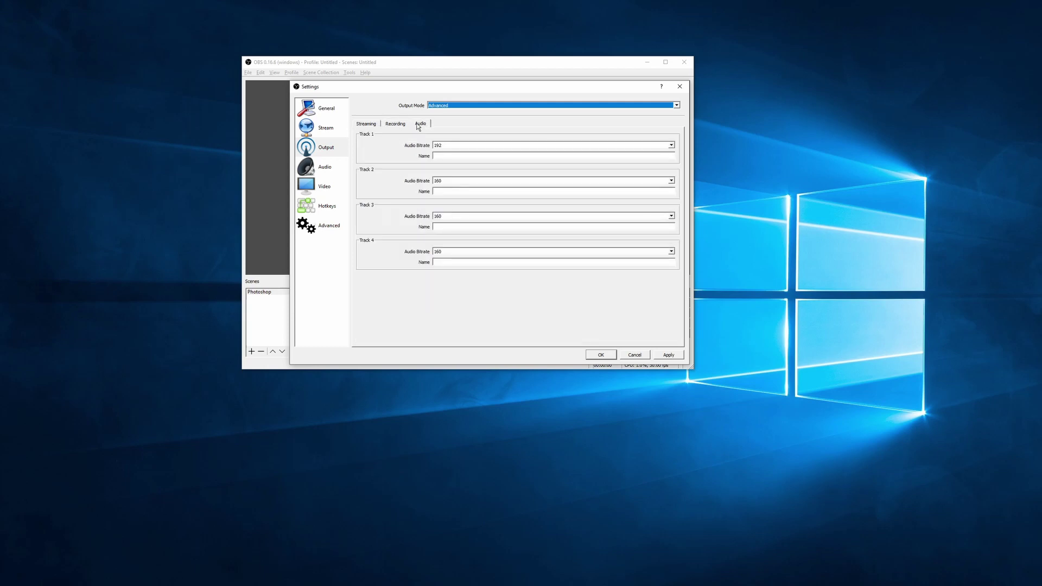
left_click(402, 125)
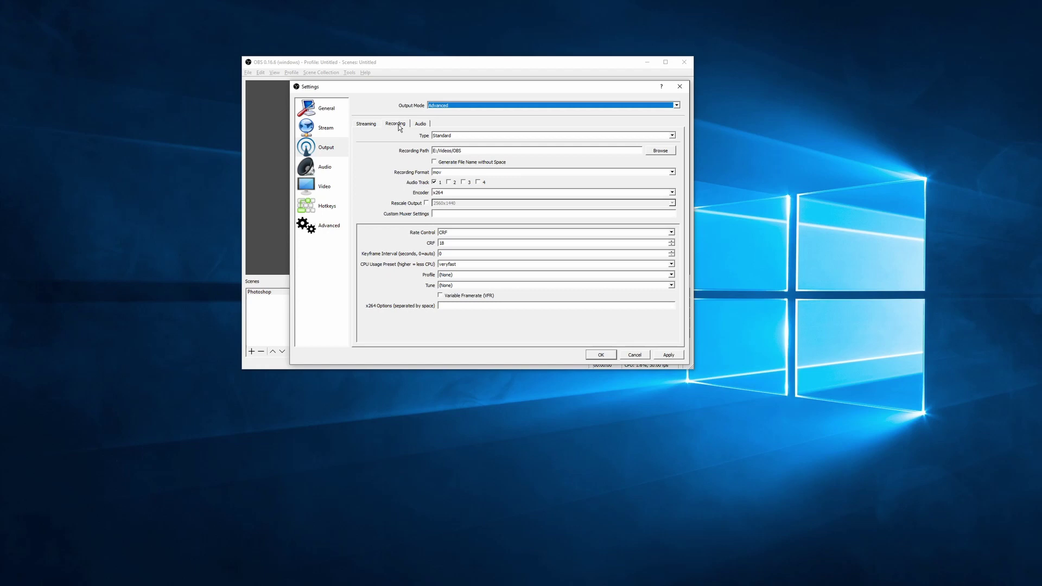
left_click(374, 126)
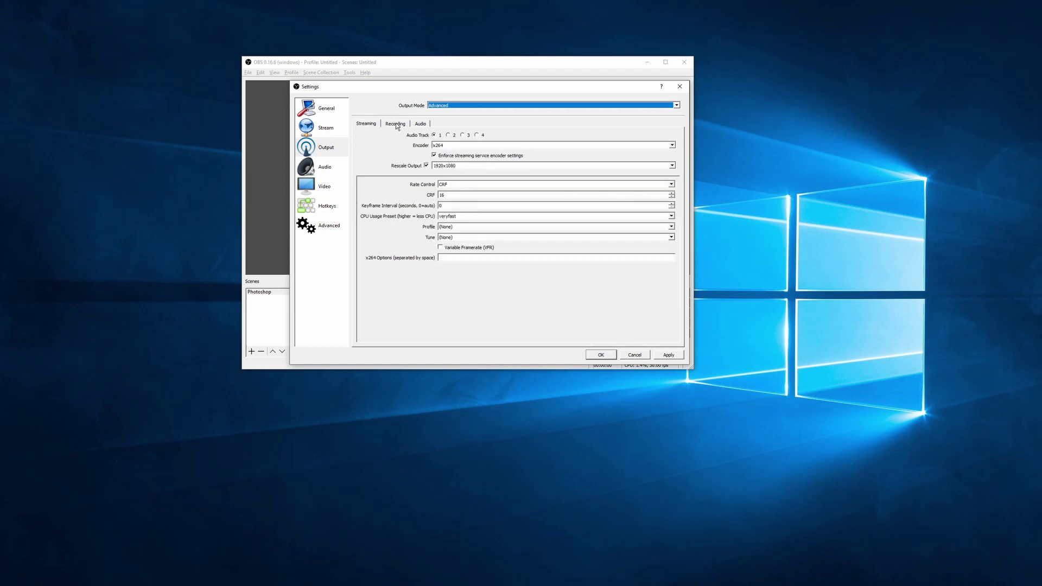
left_click(397, 126)
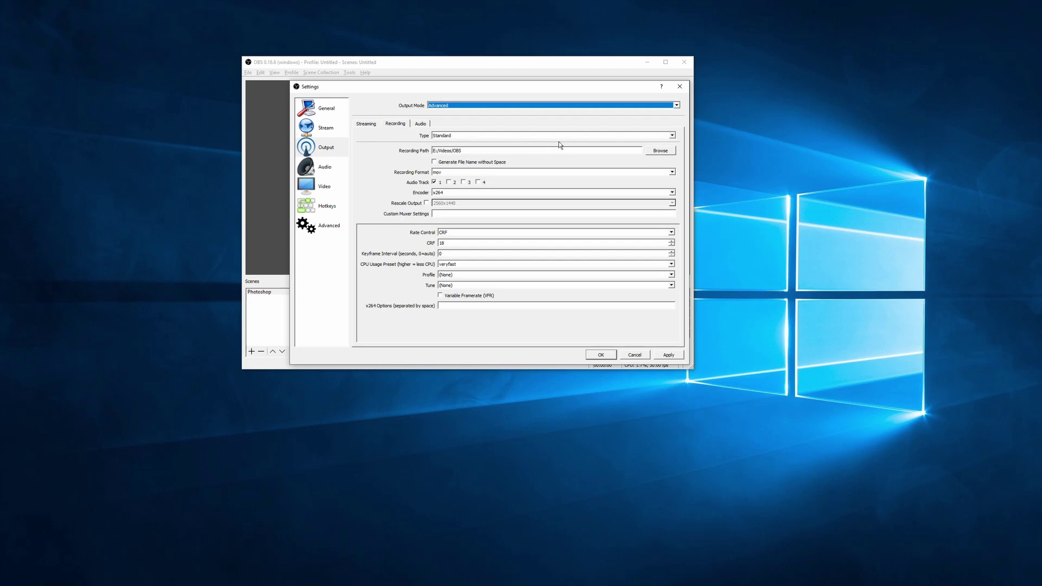
Step: Choose Standard as the recording type and check the recording path
left_click(476, 135)
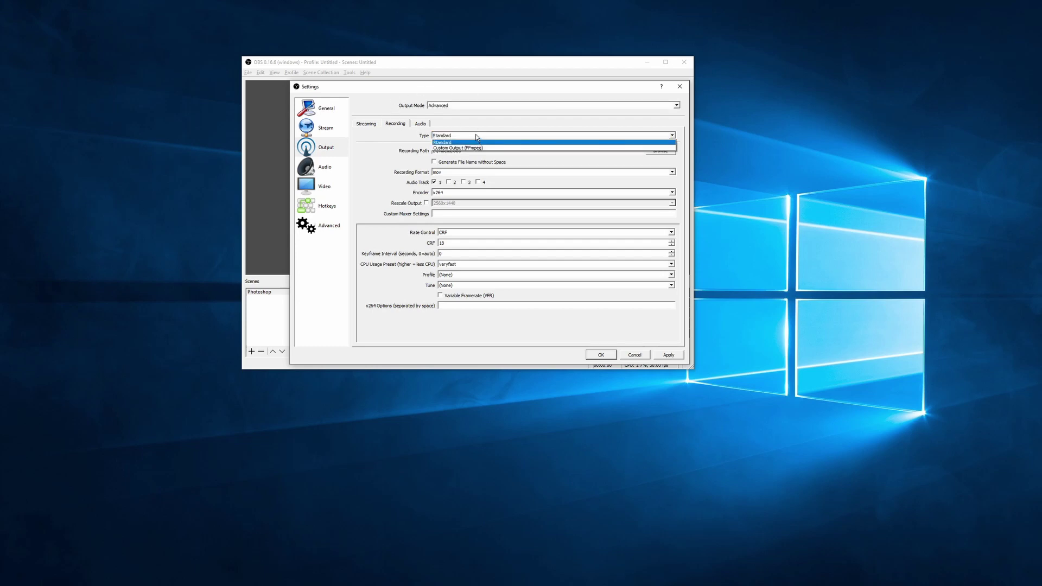
left_click(476, 135)
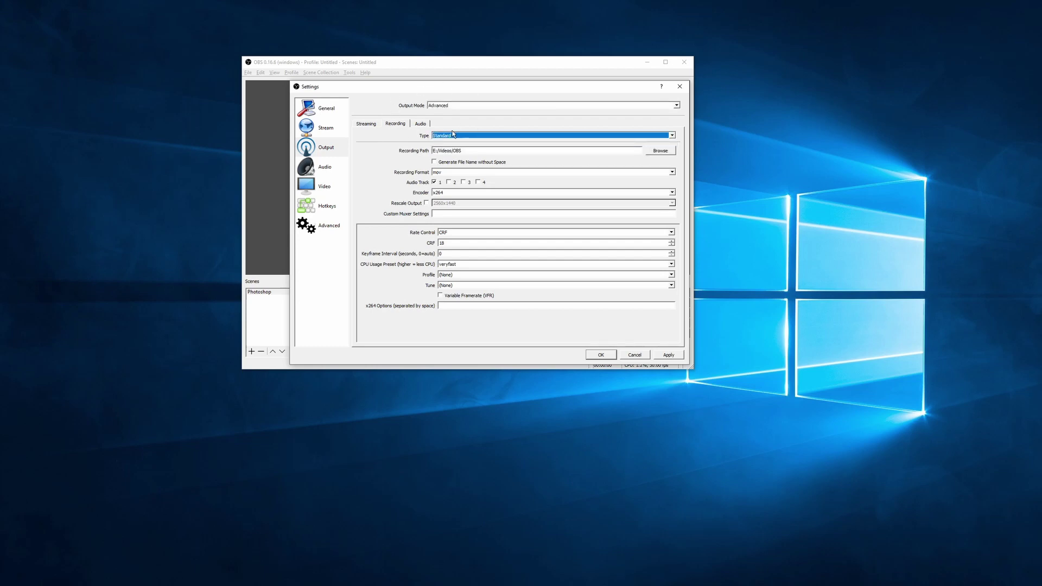
left_click(454, 136)
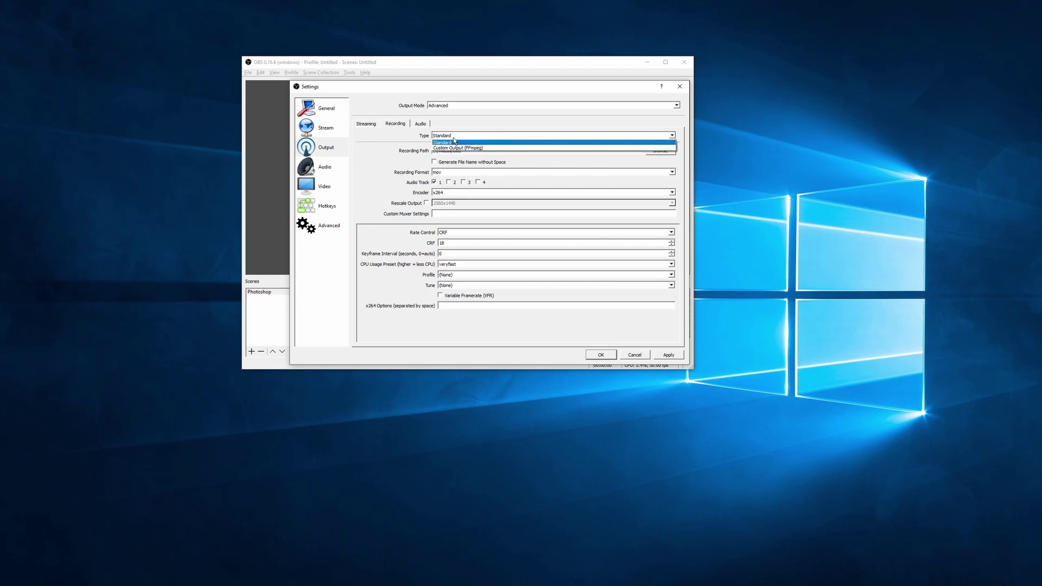
left_click(454, 139)
left_click_drag(461, 150, 396, 160)
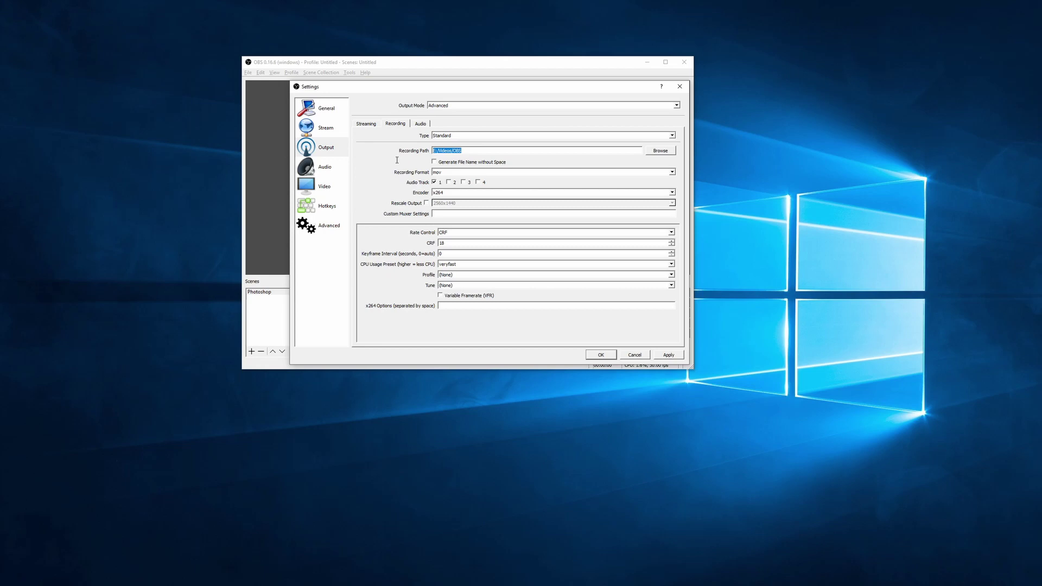
left_click(494, 149)
Step: Set the recording format to mov and the recording encoder to x264
left_click(476, 172)
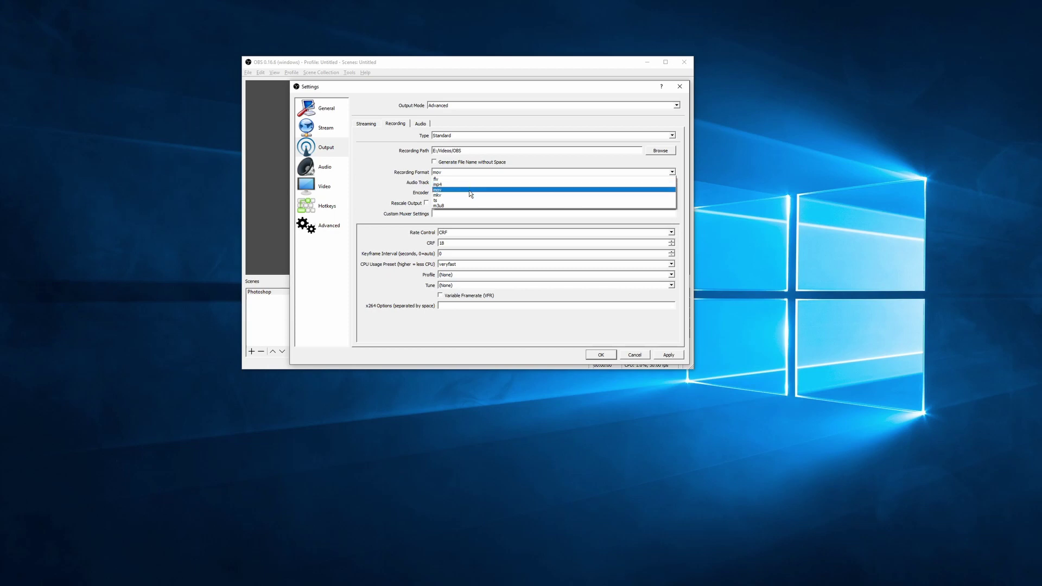
left_click(469, 190)
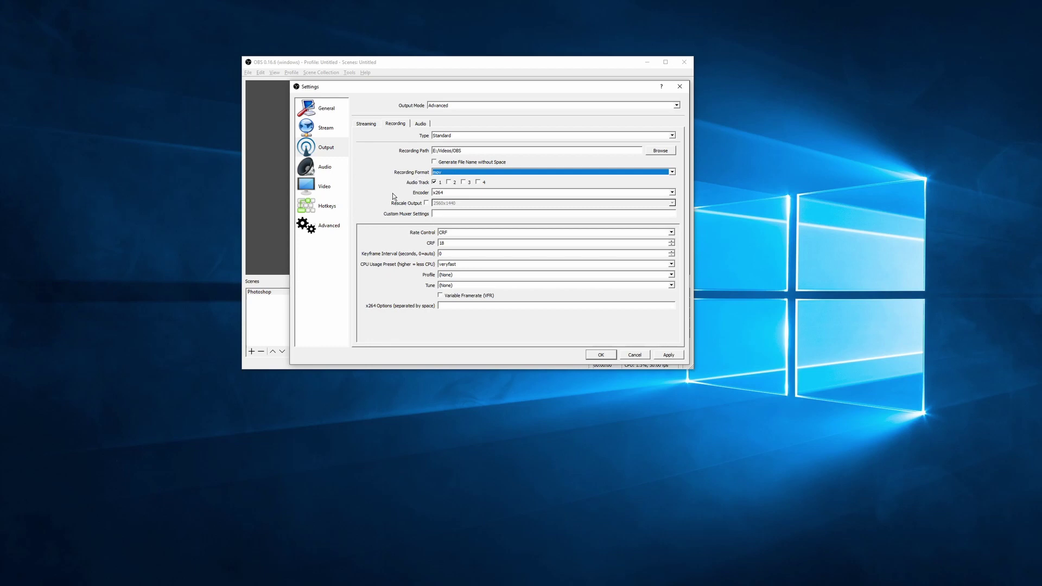
left_click(665, 174)
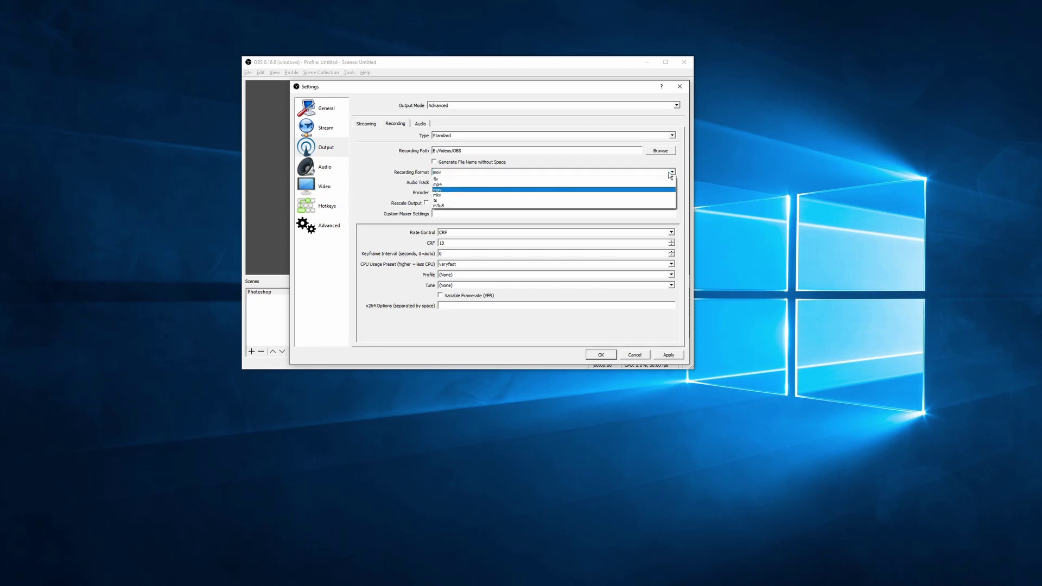
left_click(585, 190)
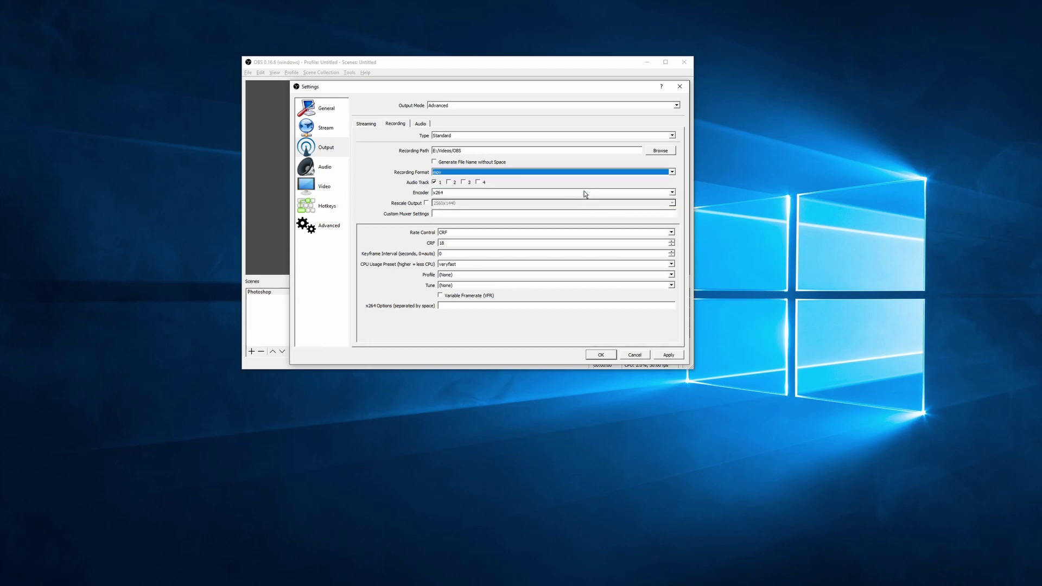
left_click(482, 193)
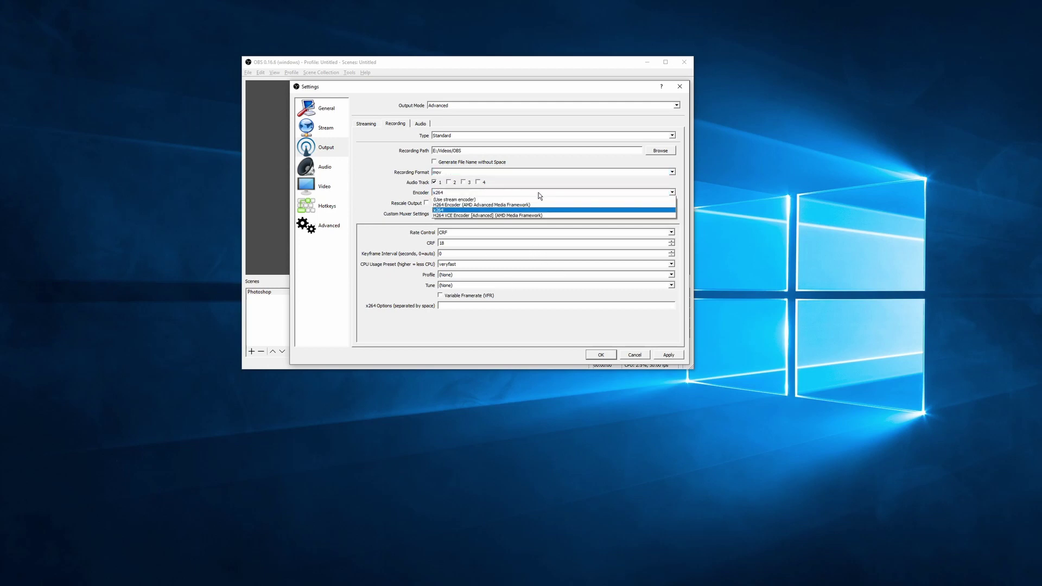
left_click(591, 209)
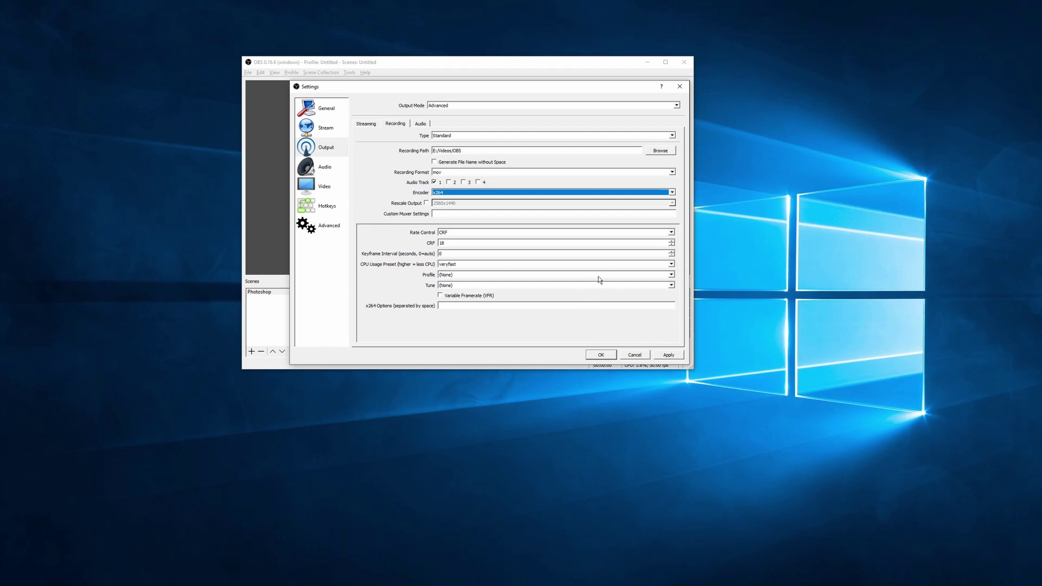
Step: Try CBR and VBR as the recording's rate control to compare their bitrate options
left_click(671, 233)
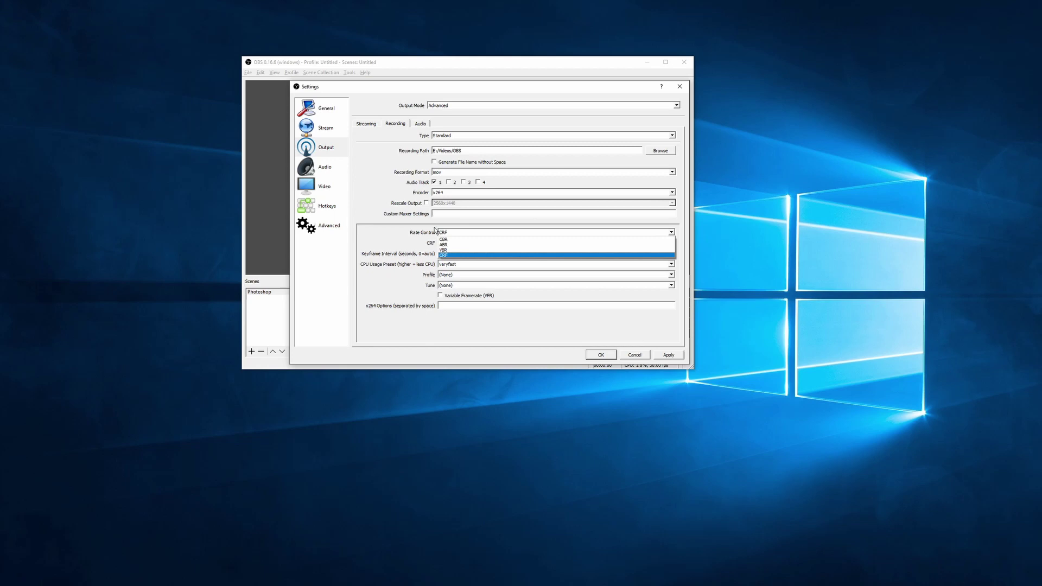
left_click(412, 237)
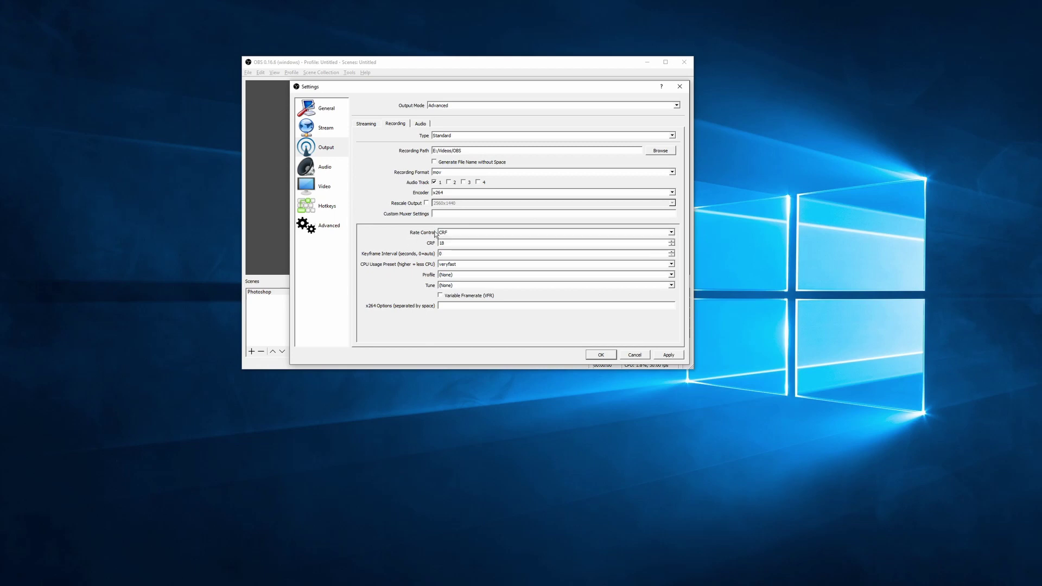
left_click(458, 234)
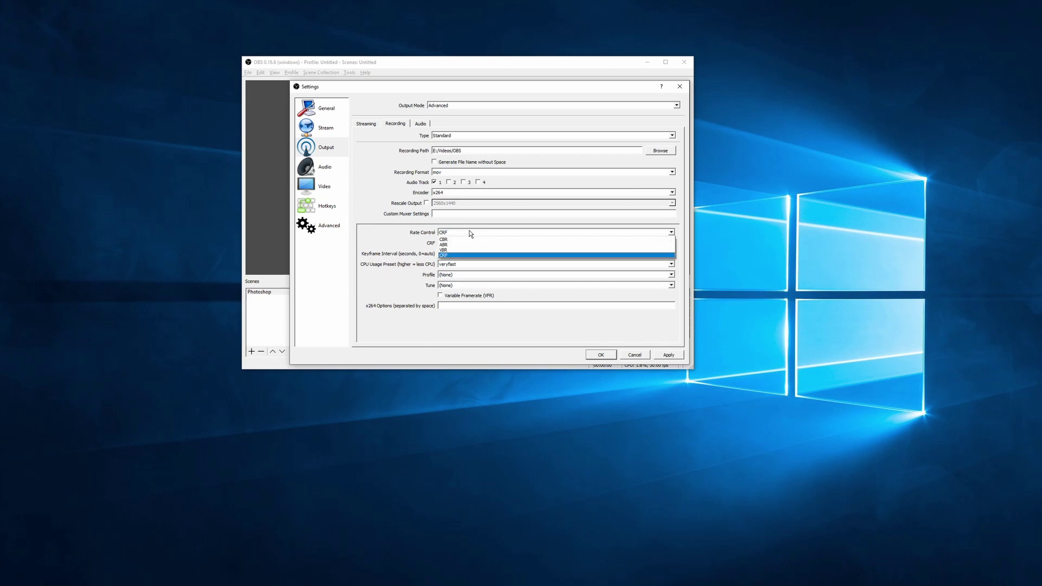
left_click(462, 240)
left_click(467, 233)
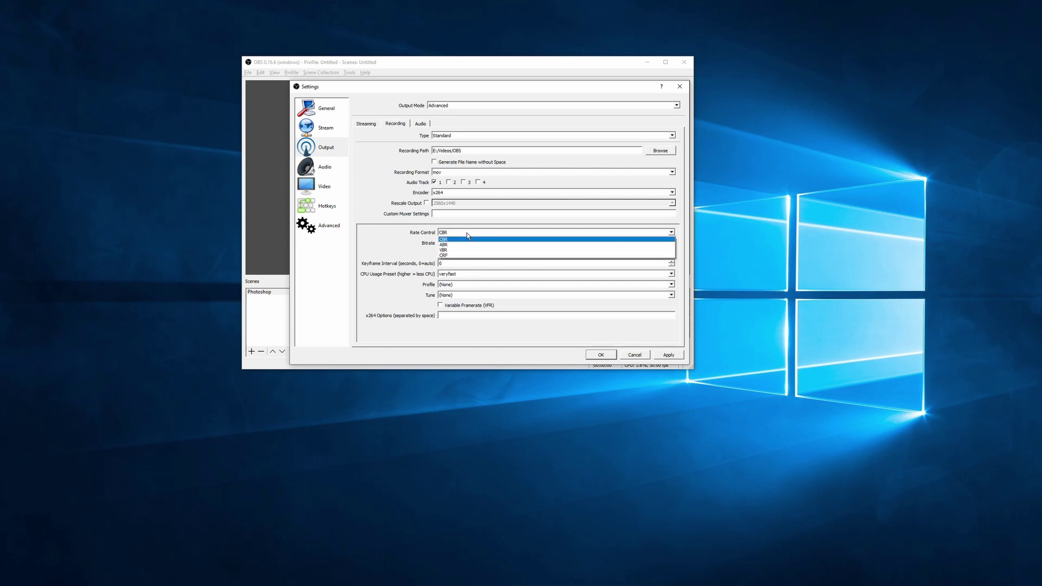
left_click(463, 240)
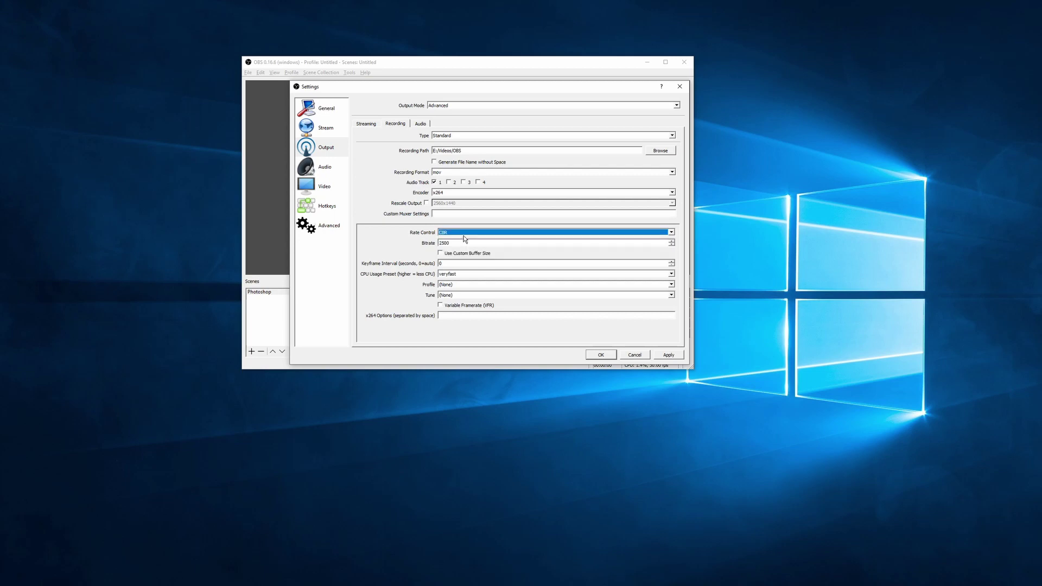
key("Tab")
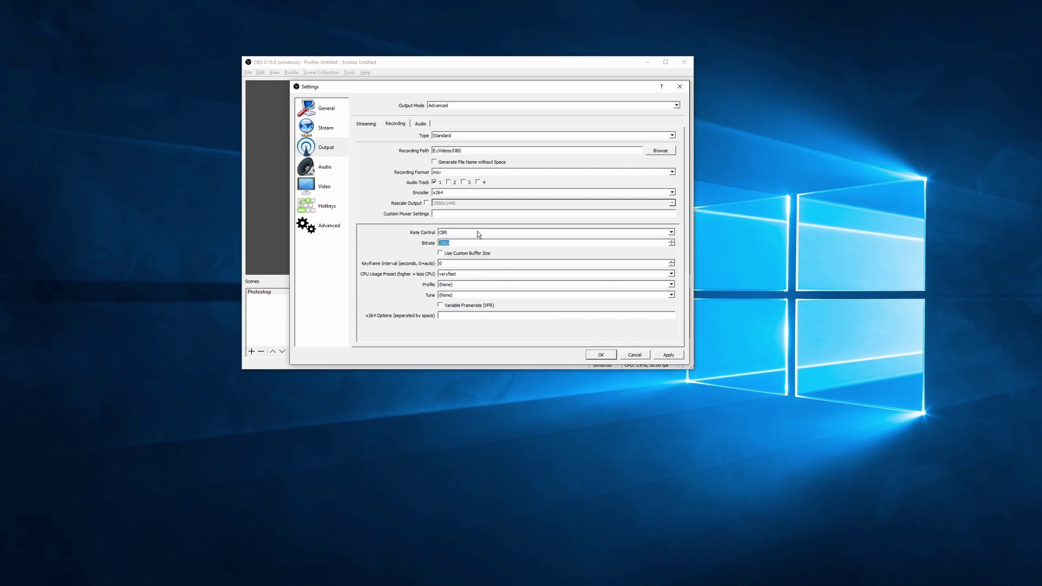
left_click(477, 232)
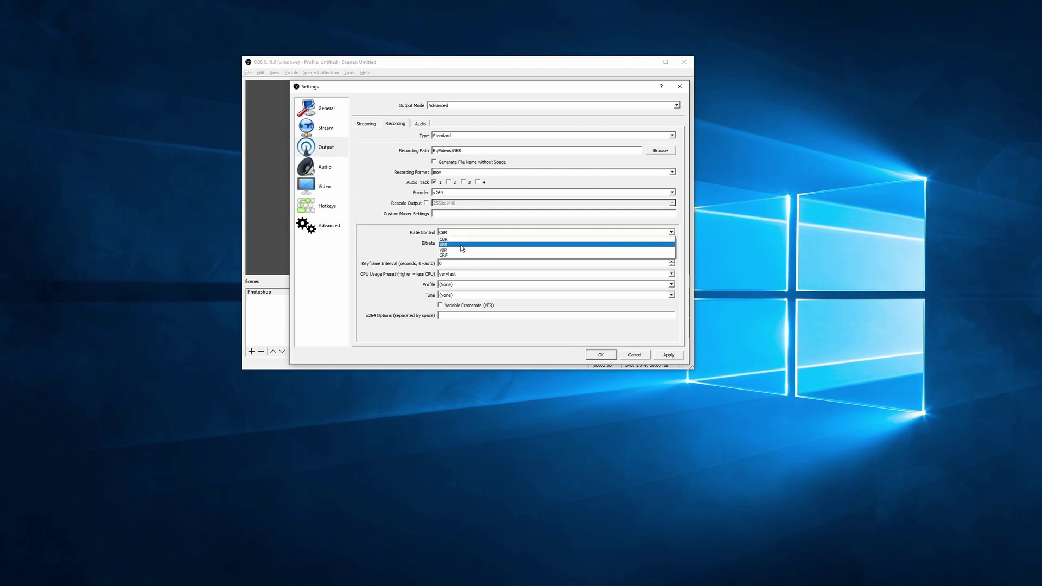
left_click(461, 249)
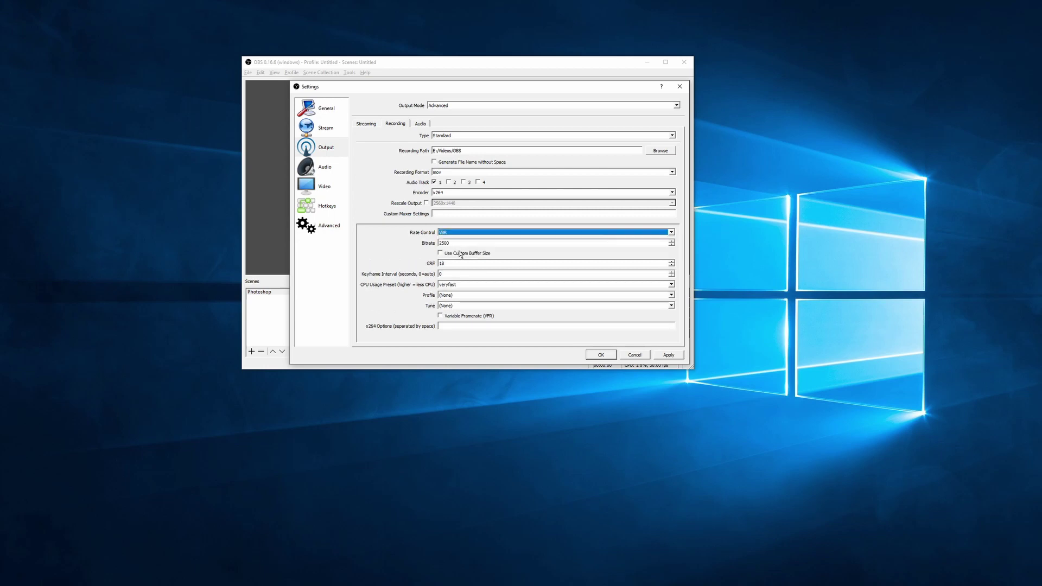
Step: Set the recording's rate control to CRF
left_click(553, 236)
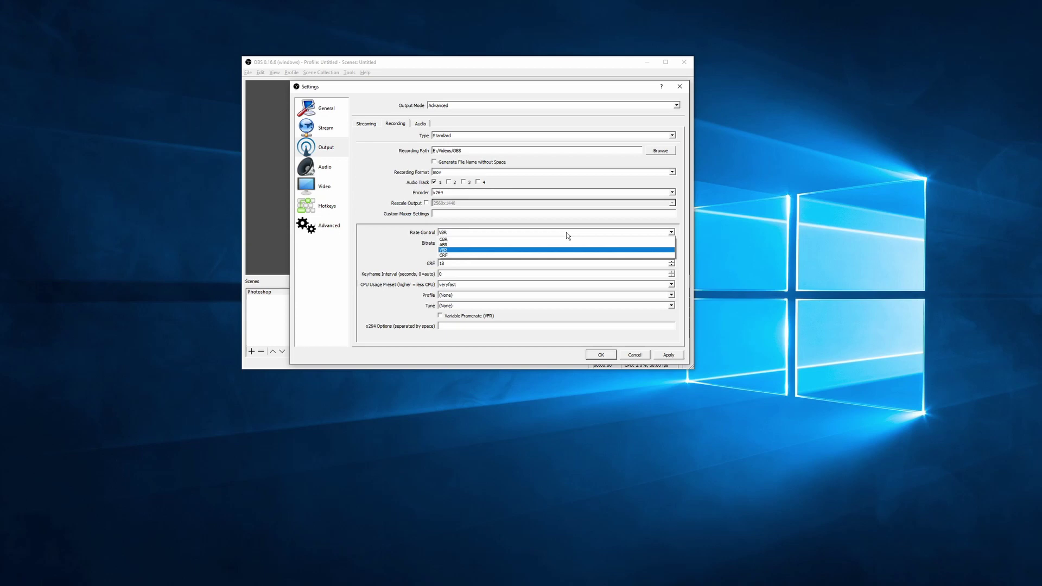
left_click(449, 255)
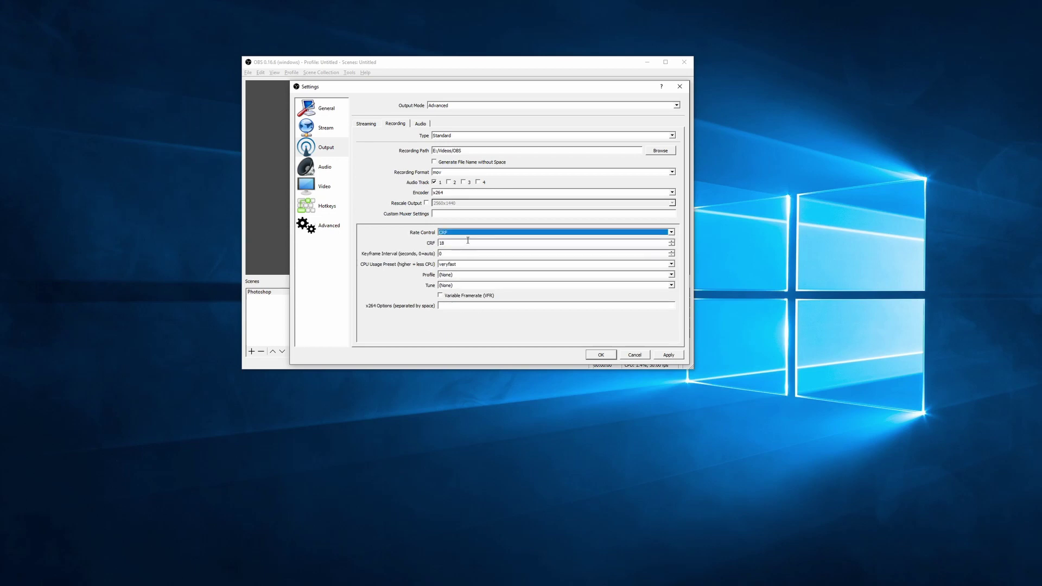
key("Tab")
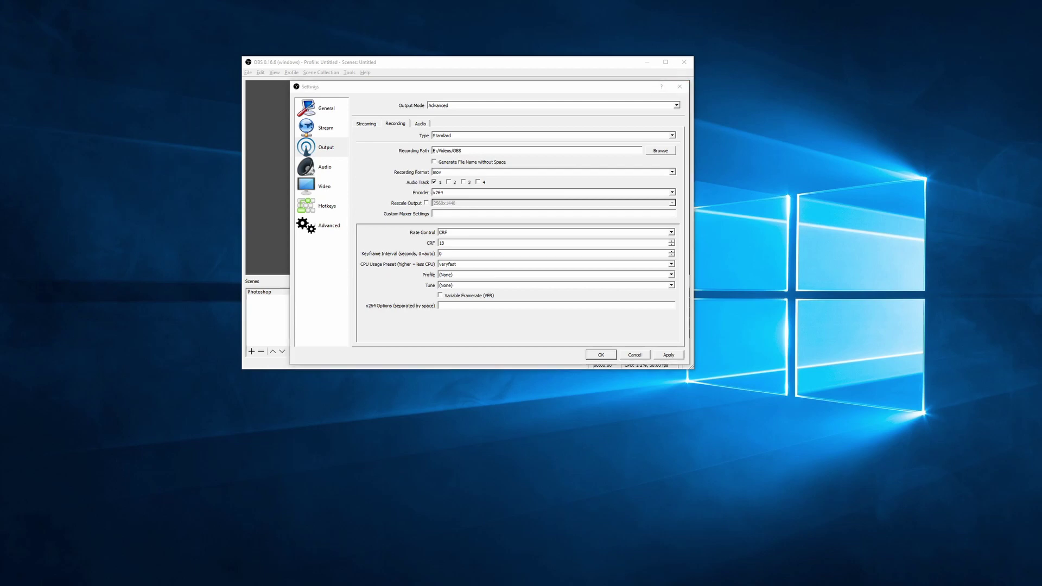
Step: Look through the stream, general, output, audio and hotkey settings
mouse_move(1041, 66)
left_mouse_down()
mouse_move(679, 66)
mouse_move(1041, 66)
left_mouse_up()
left_click(332, 129)
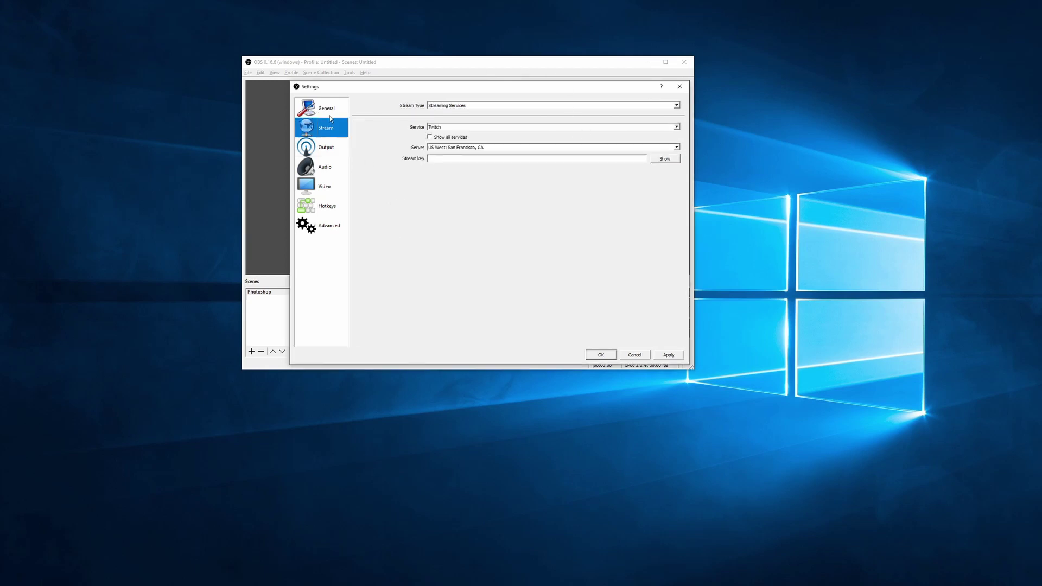
left_click(334, 115)
left_click(327, 147)
left_click(329, 166)
left_click(328, 204)
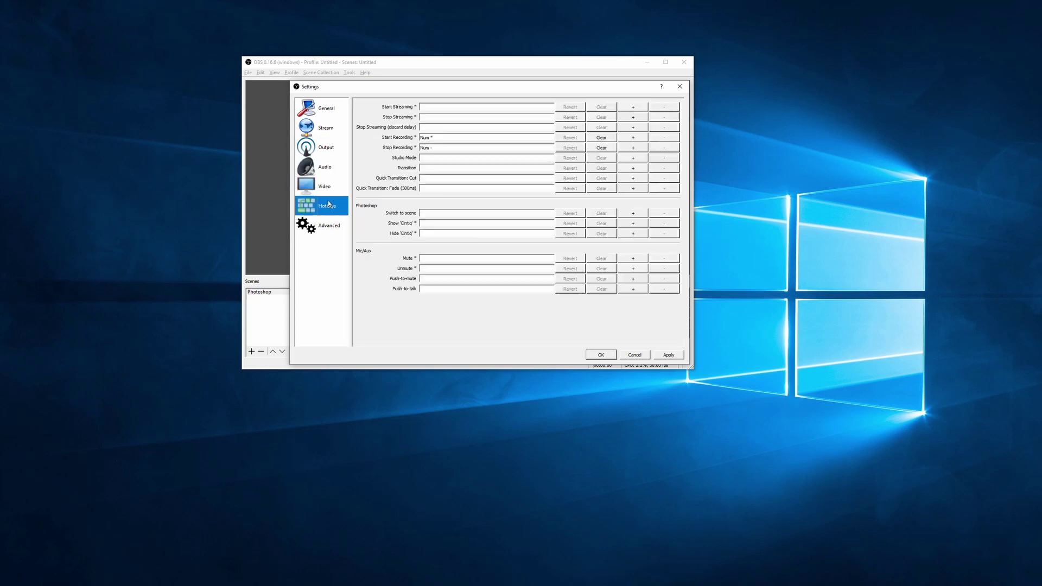
Step: Return to the video settings, apply all the changes and close the settings
left_click(325, 187)
left_click(661, 355)
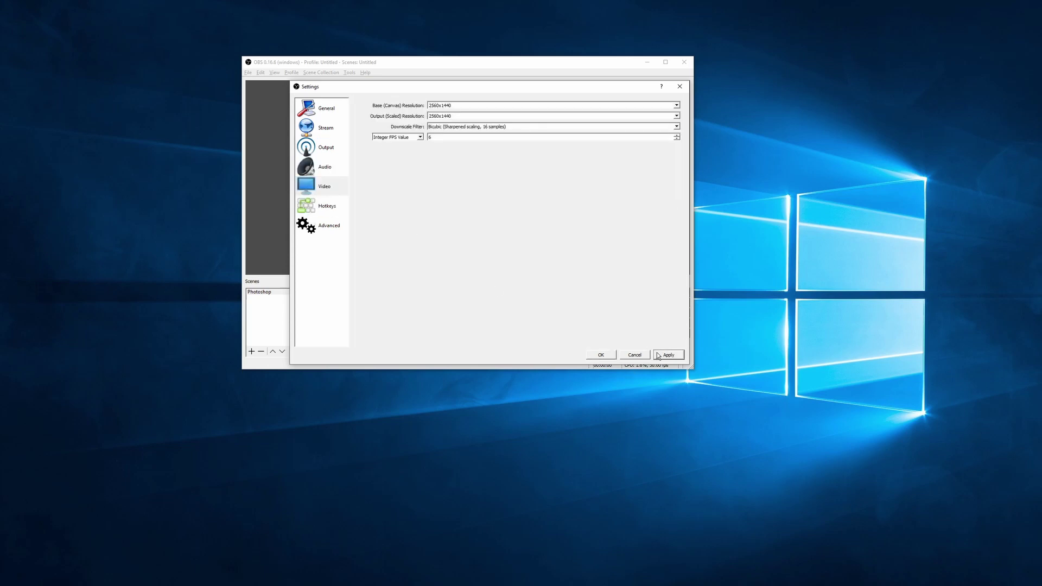
left_click(611, 355)
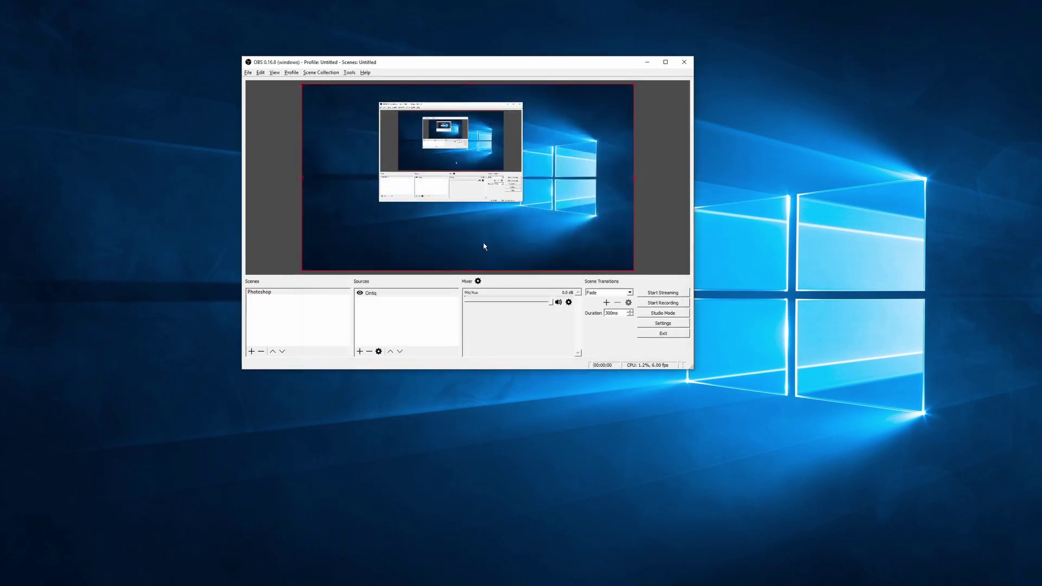